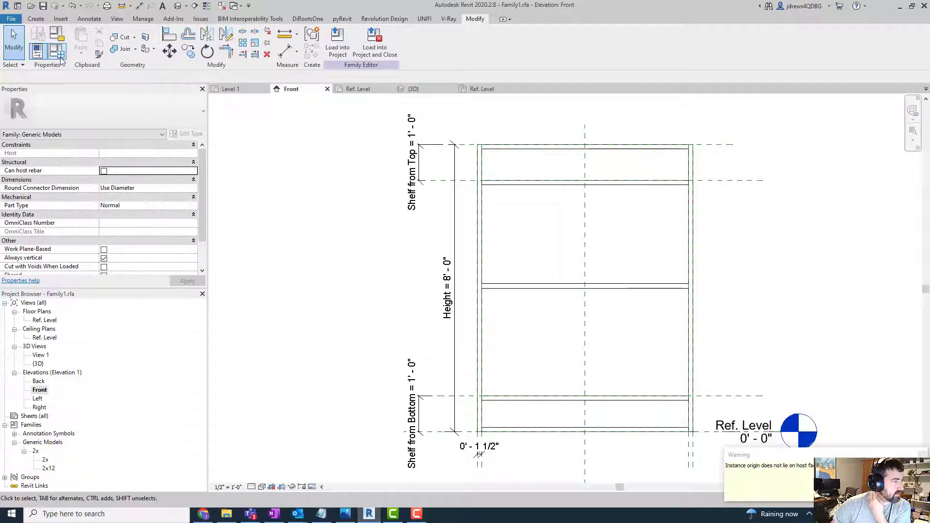
- Create a Yes/No instance family parameter named Array, grouped under Other
{"action": "left_click", "coordinate": [37, 50]}
{"action": "left_click_drag", "start_coordinate": [293, 55], "coordinate": [678, 56]}
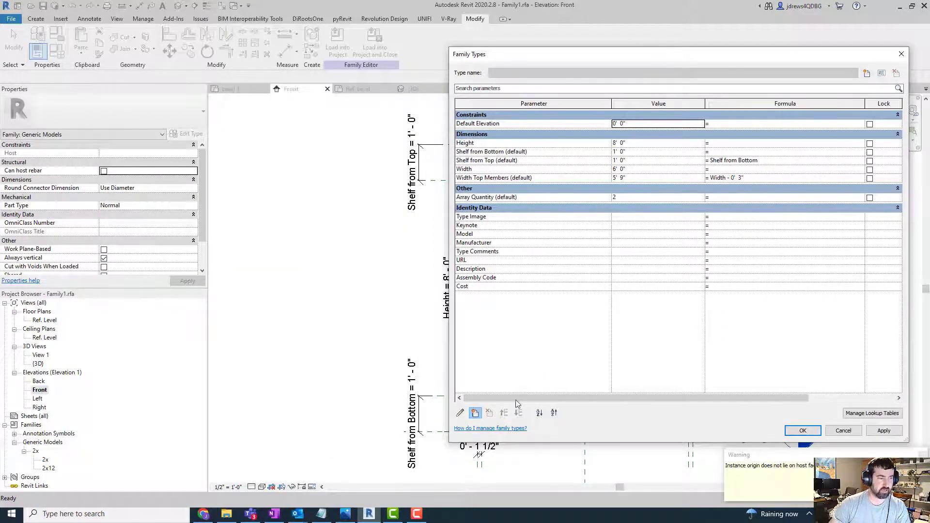
{"action": "left_click", "coordinate": [475, 413]}
{"action": "type", "text": "A"}
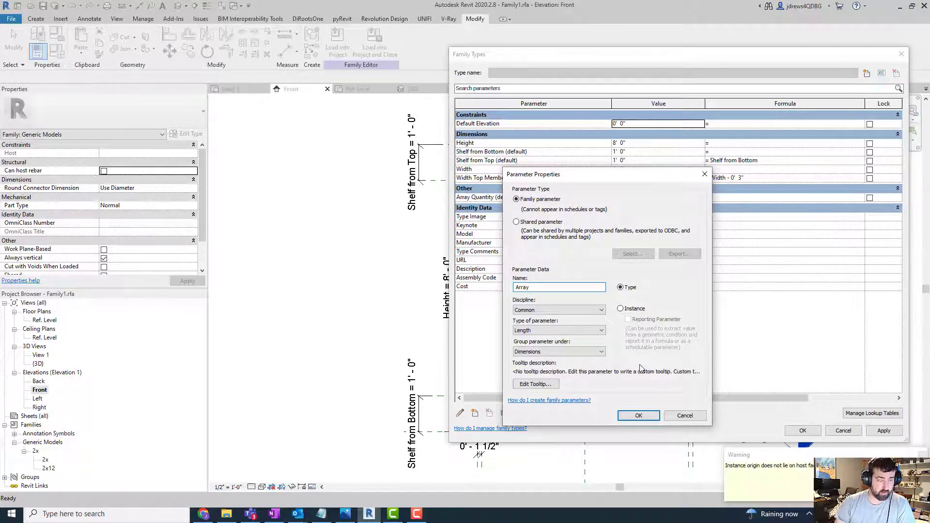
{"action": "type", "text": "rray"}
{"action": "left_click", "coordinate": [596, 331]}
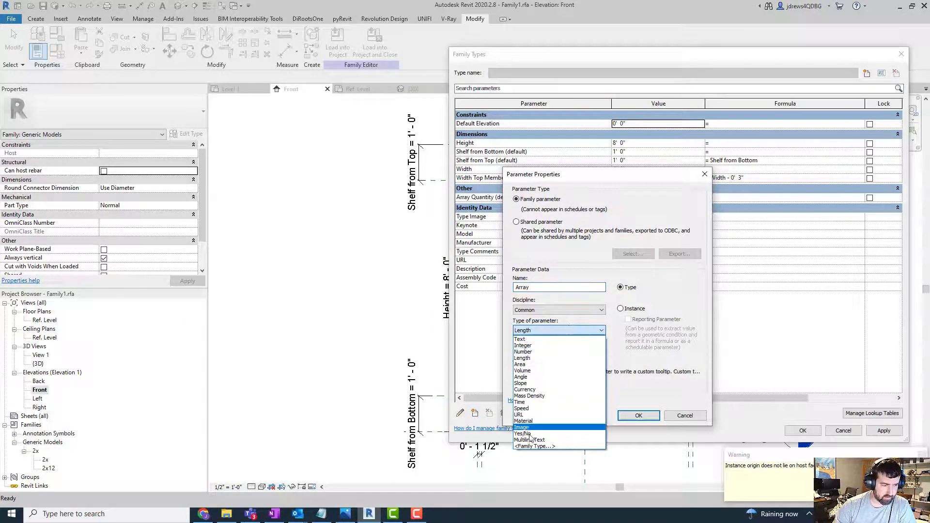
{"action": "left_click", "coordinate": [560, 426]}
{"action": "left_click", "coordinate": [621, 309]}
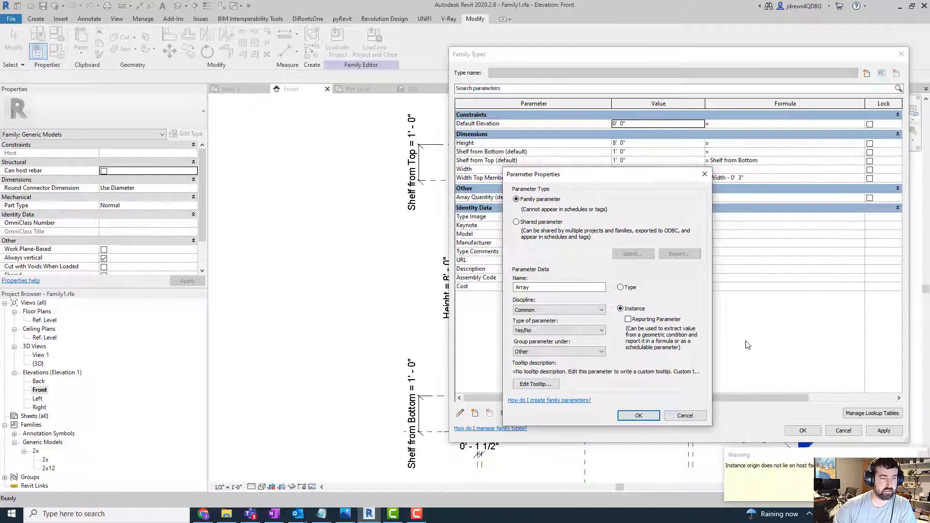
{"action": "left_click", "coordinate": [658, 413]}
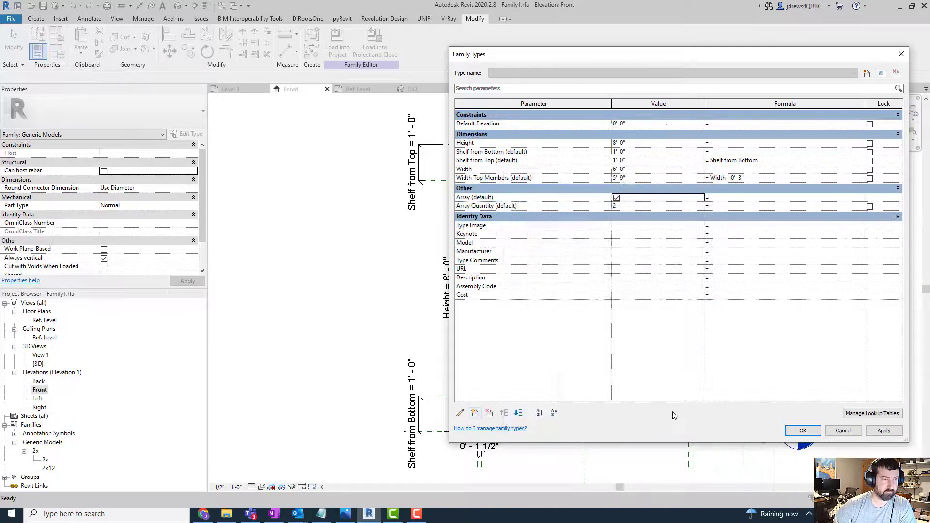
- Add a Yes/No instance family parameter named Single Shelf, grouped under Other, and accept the family types
{"action": "left_click", "coordinate": [474, 412]}
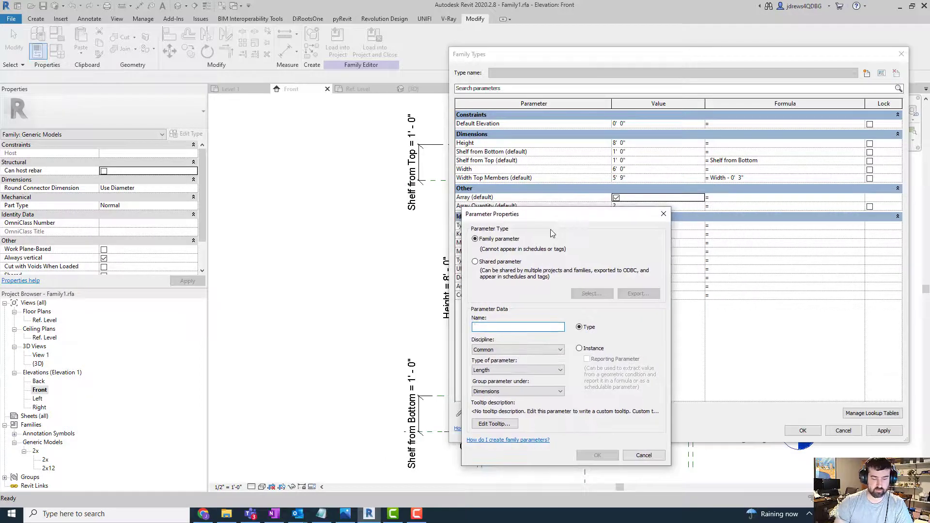
{"action": "type", "text": "Single Shelf"}
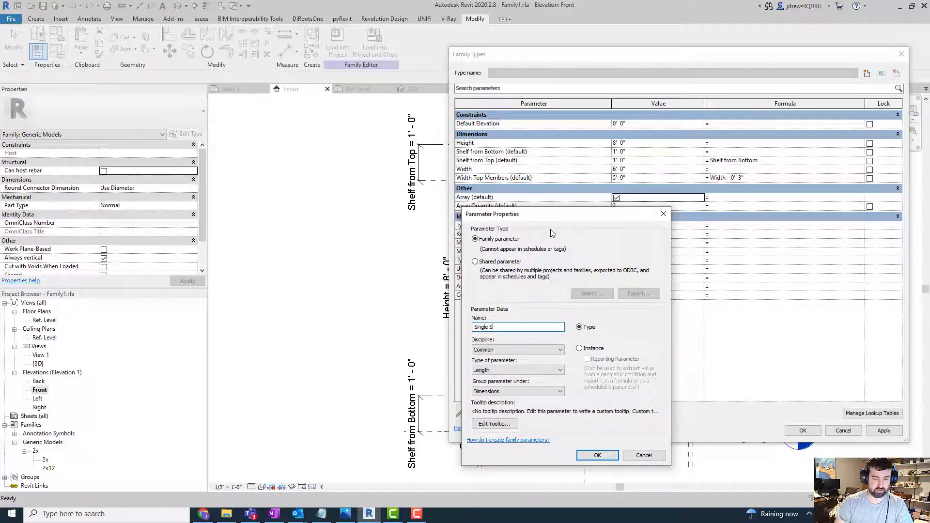
{"action": "left_click", "coordinate": [579, 349]}
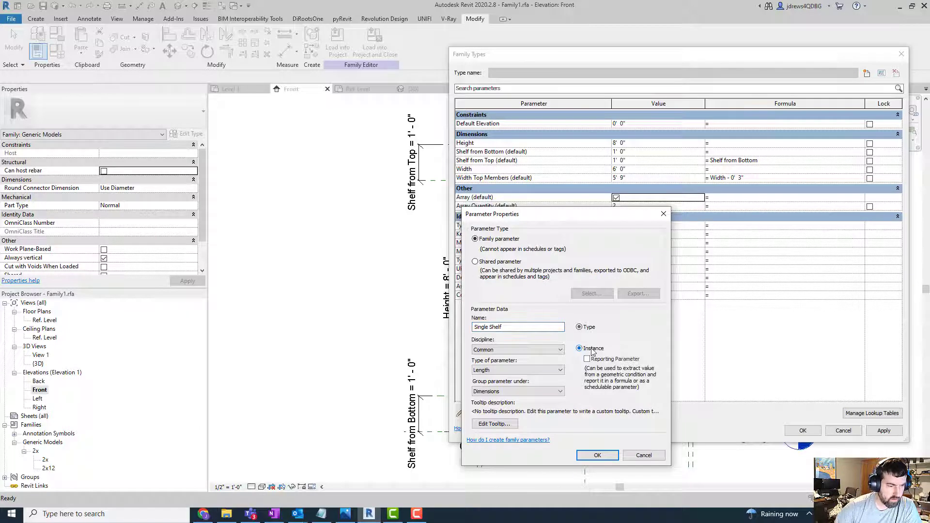
{"action": "left_click", "coordinate": [535, 371]}
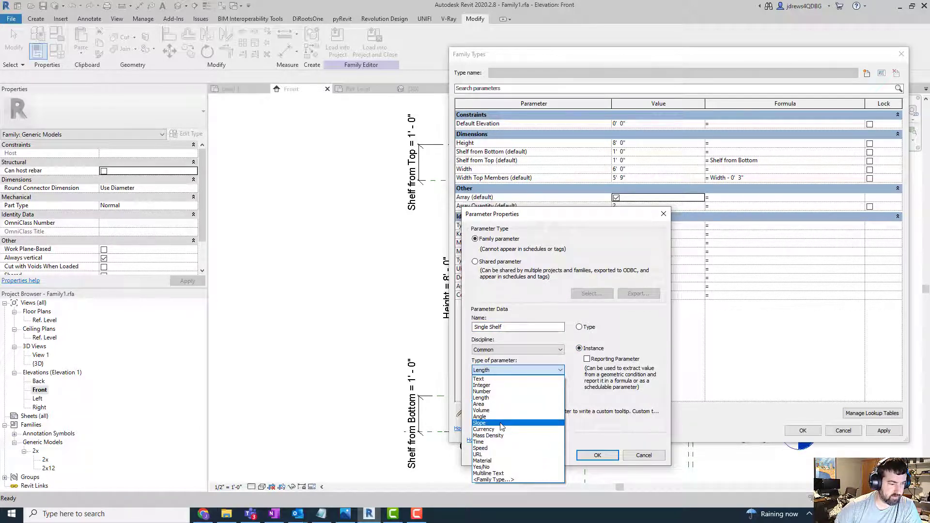
{"action": "left_click", "coordinate": [502, 468]}
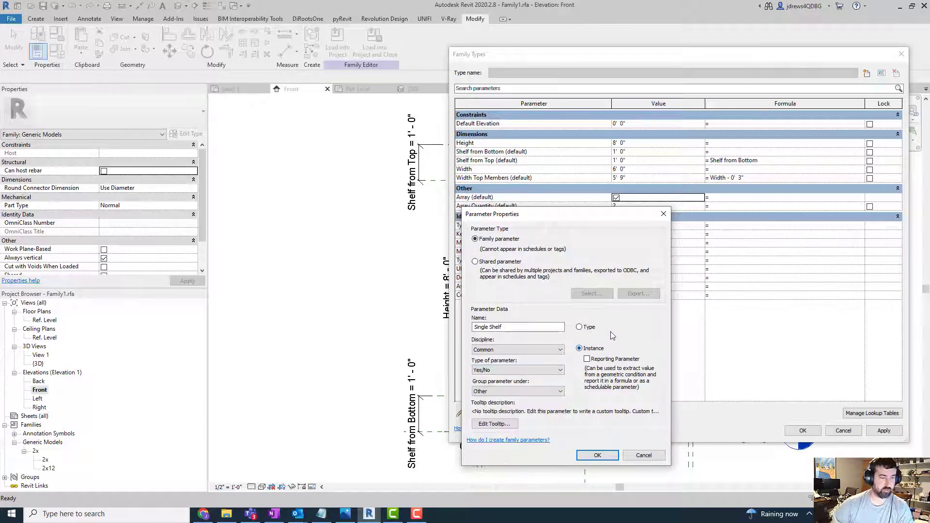
{"action": "left_click", "coordinate": [599, 456]}
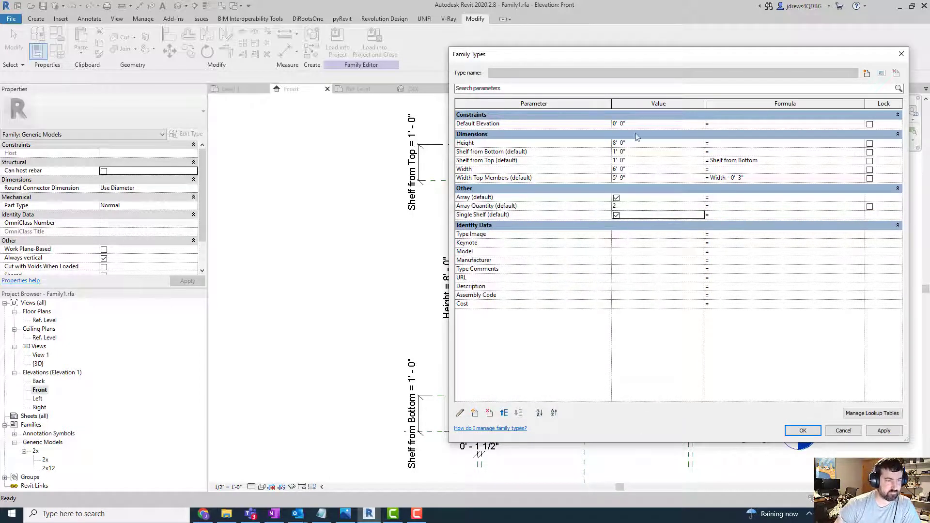
{"action": "left_click_drag", "start_coordinate": [649, 55], "coordinate": [396, 40]}
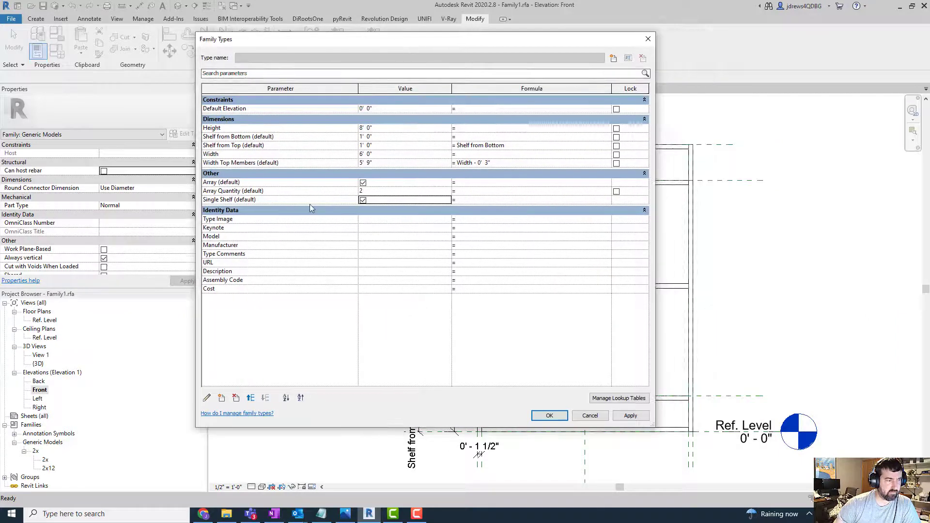
{"action": "left_click", "coordinate": [547, 414]}
- Associate the middle shelf's Visible property with the Single Shelf parameter
{"action": "left_click", "coordinate": [625, 292]}
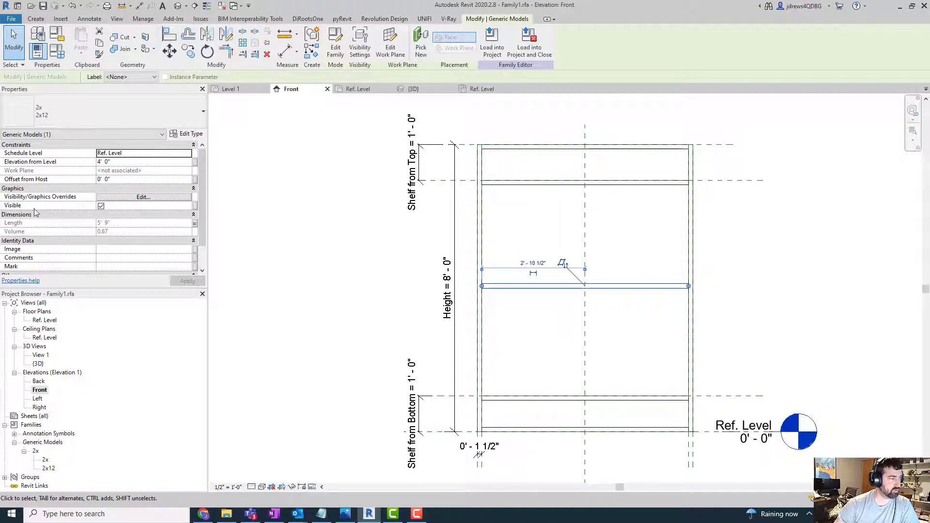
{"action": "left_click", "coordinate": [196, 207]}
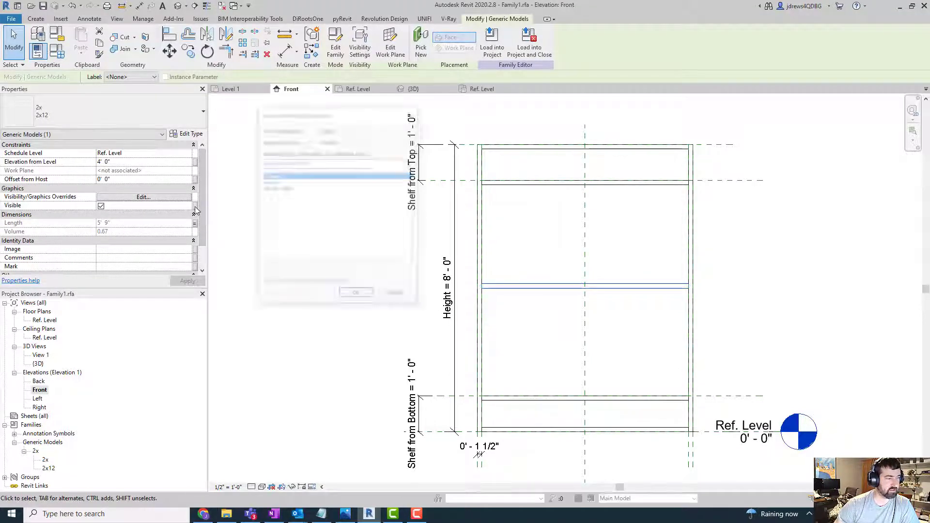
{"action": "left_click", "coordinate": [277, 188]}
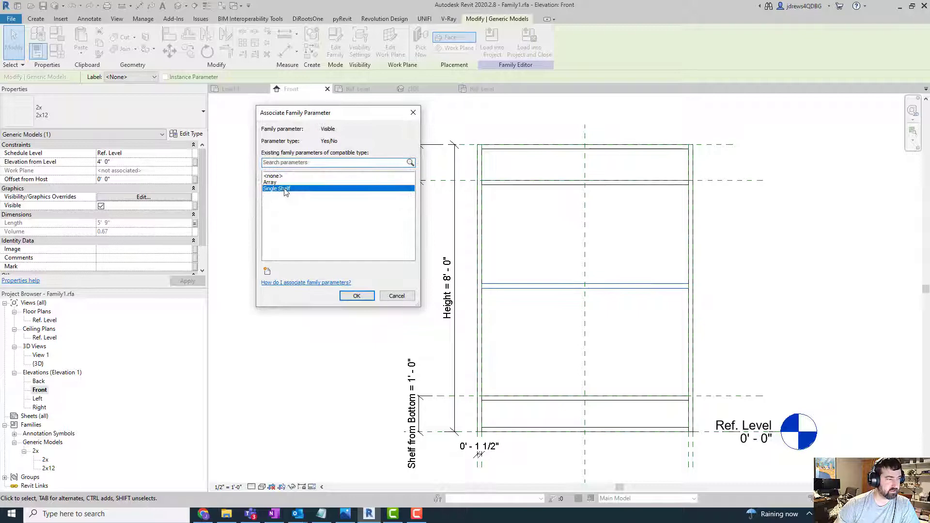
{"action": "left_click", "coordinate": [357, 297]}
{"action": "left_click", "coordinate": [343, 325]}
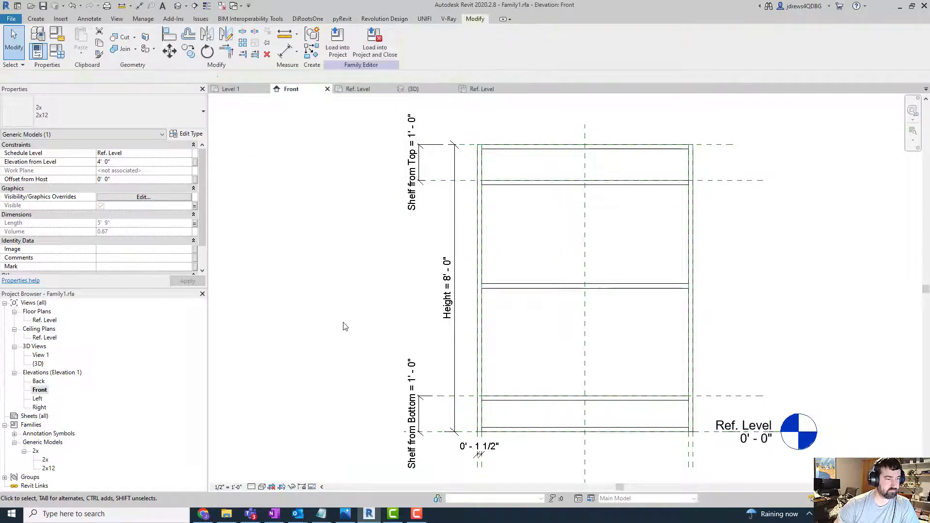
- Edit the lower shelf's array group, associate its 2x12 member's Visible property with the Array parameter, and finish the group
{"action": "left_click", "coordinate": [495, 407]}
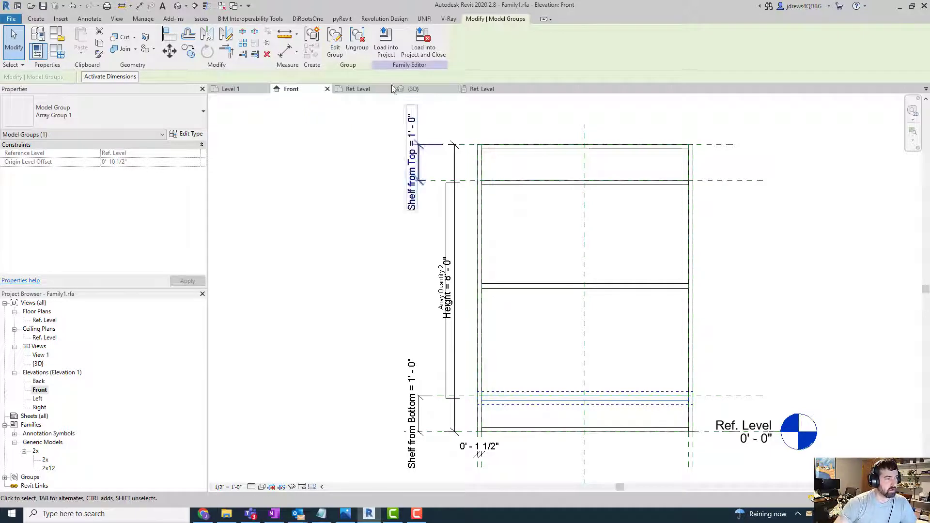
{"action": "left_click", "coordinate": [335, 41]}
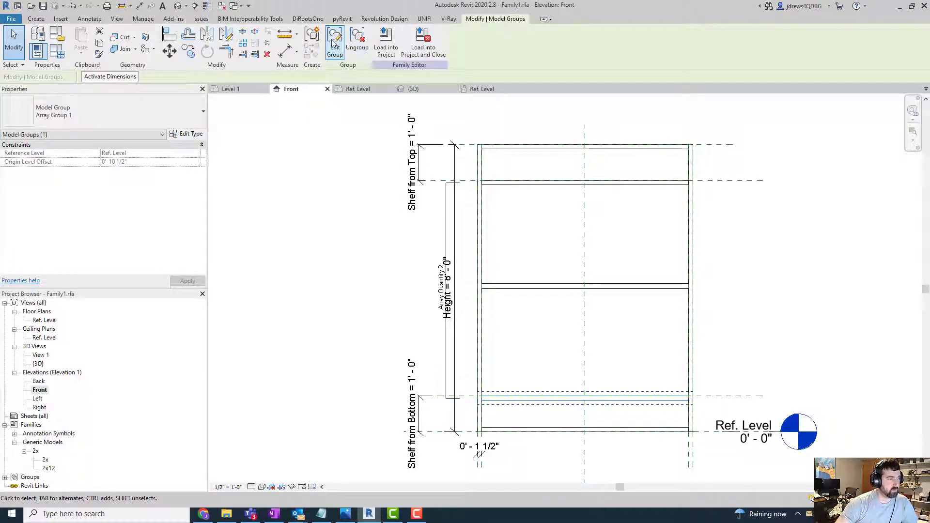
{"action": "left_click", "coordinate": [501, 398]}
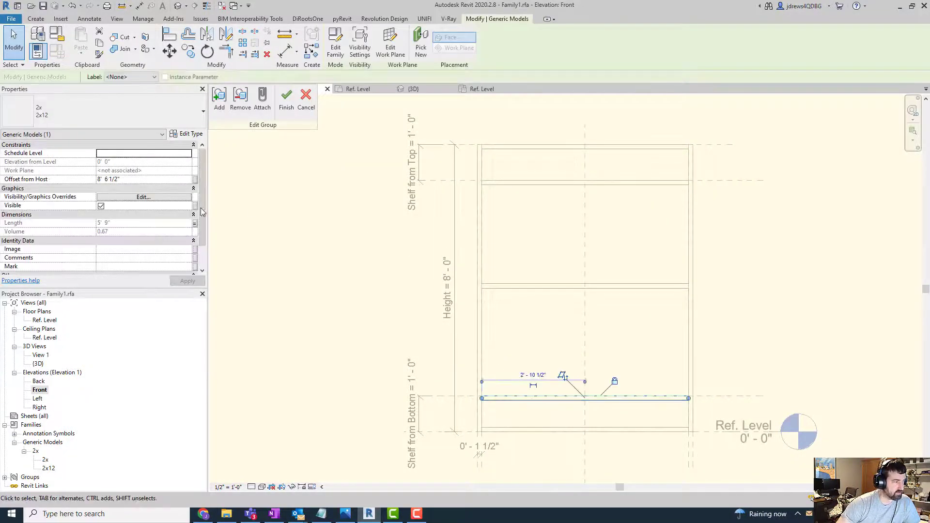
{"action": "left_click", "coordinate": [196, 206]}
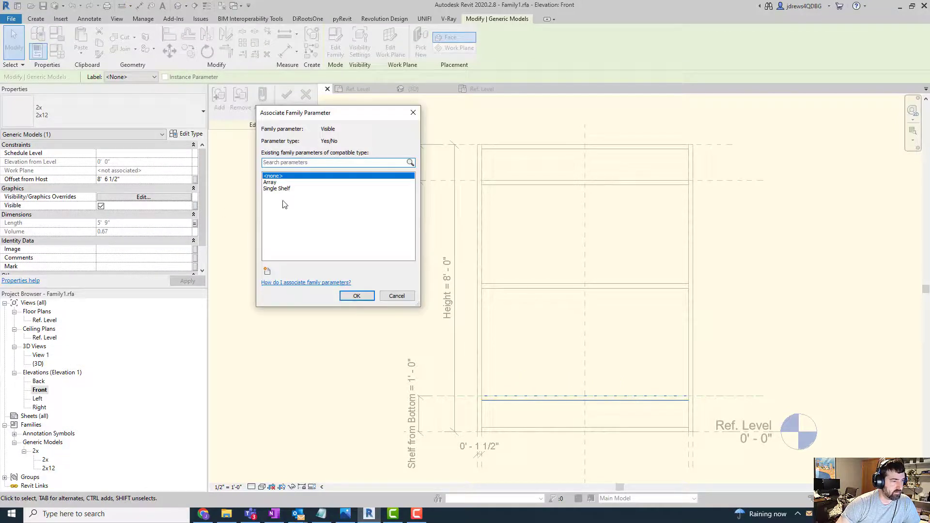
{"action": "left_click", "coordinate": [284, 190]}
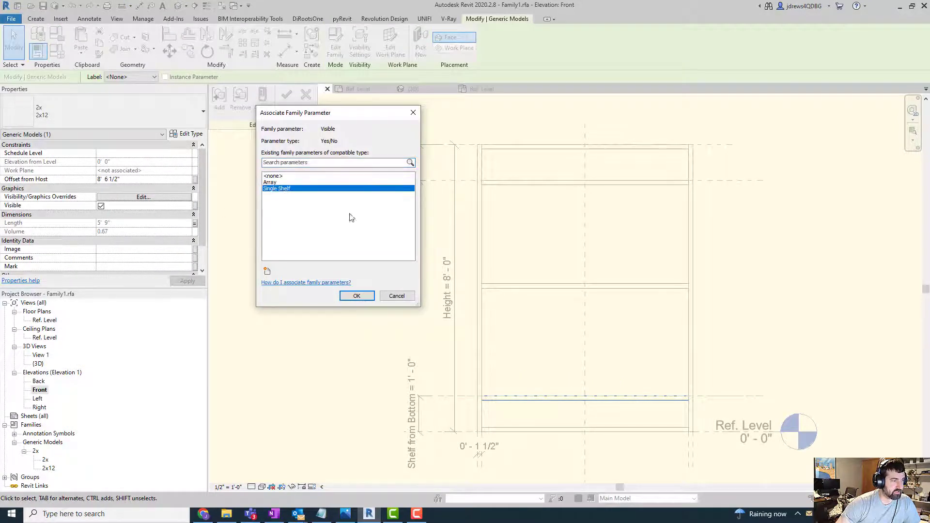
{"action": "left_click", "coordinate": [275, 183]}
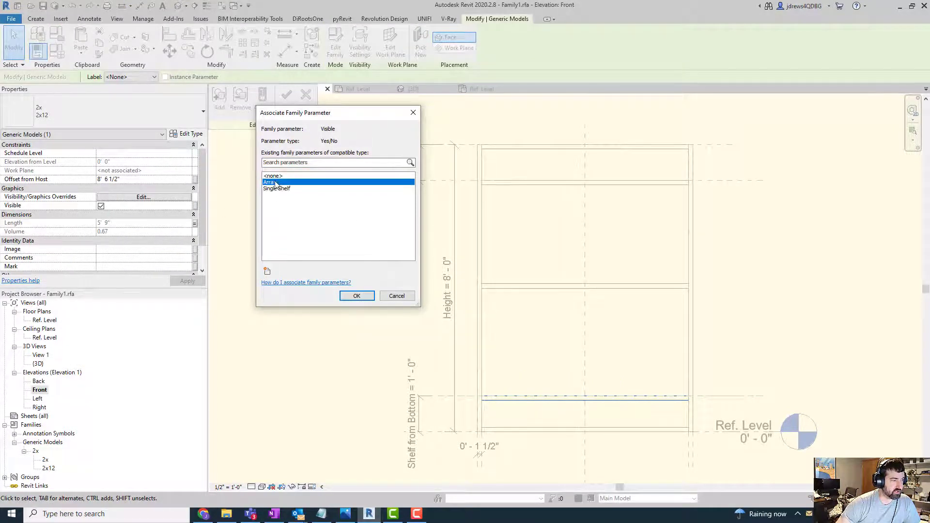
{"action": "left_click", "coordinate": [356, 296]}
{"action": "left_click", "coordinate": [287, 95]}
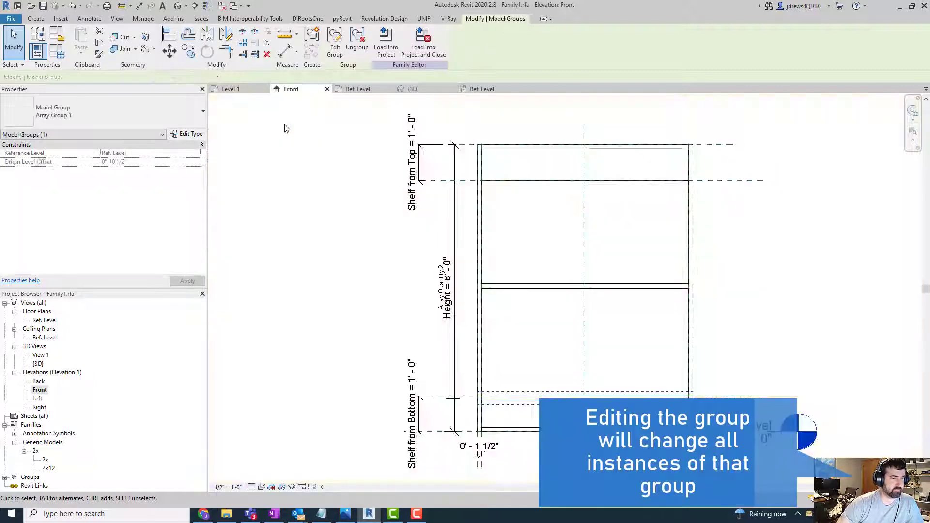
{"action": "left_click", "coordinate": [299, 227]}
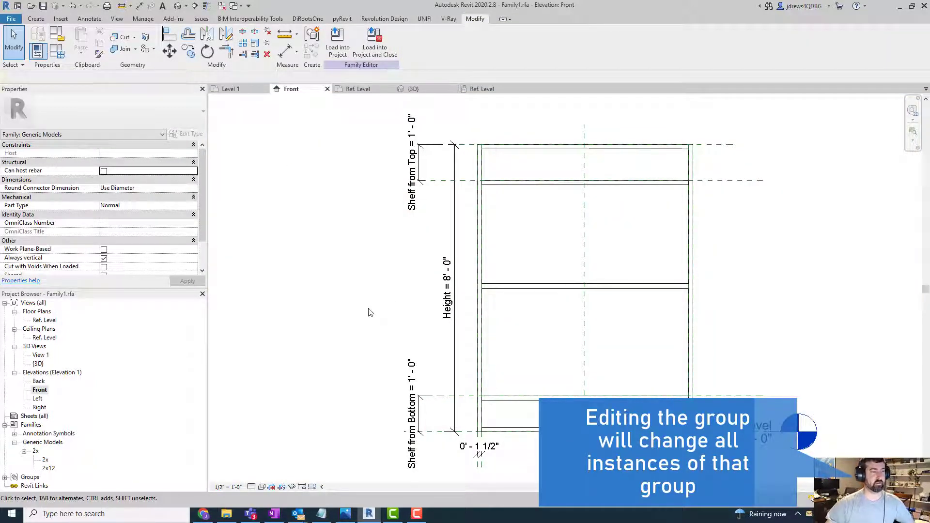
- Inspect the Visible property of the upper shelf inside its array group, then leave group editing without changes
{"action": "double_click", "coordinate": [515, 186]}
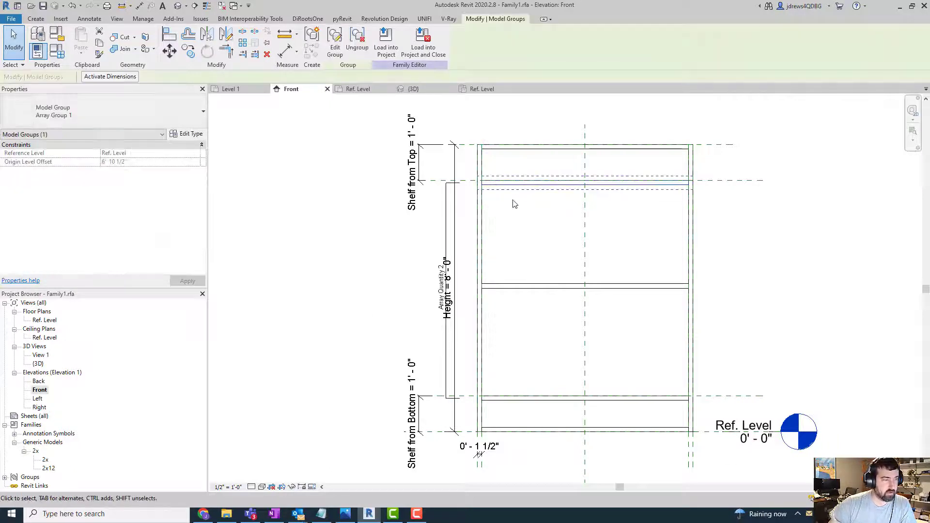
{"action": "left_click", "coordinate": [480, 182]}
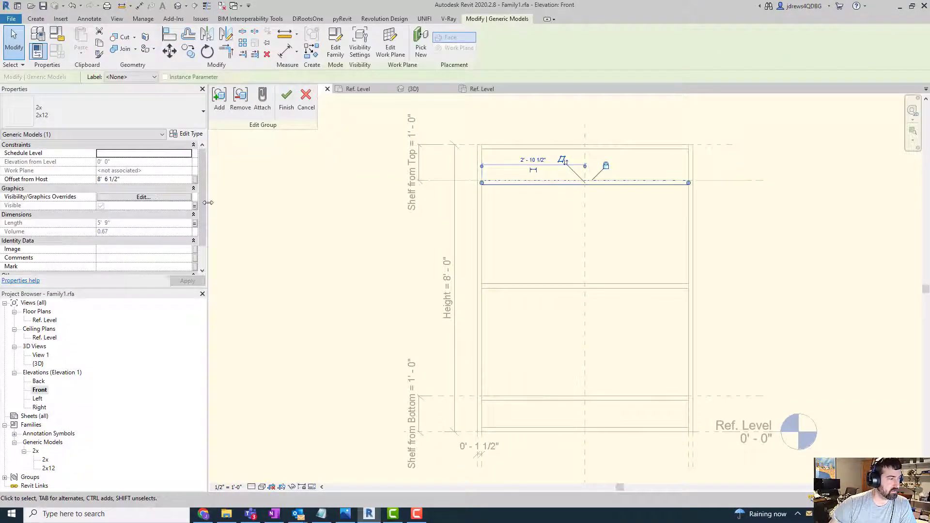
{"action": "left_click", "coordinate": [306, 99]}
{"action": "left_click", "coordinate": [364, 234]}
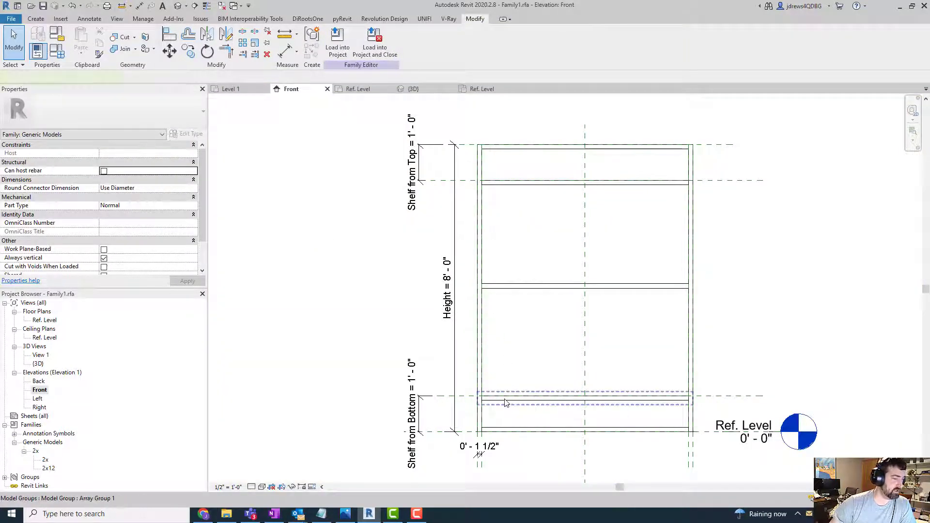
{"action": "left_click", "coordinate": [505, 402]}
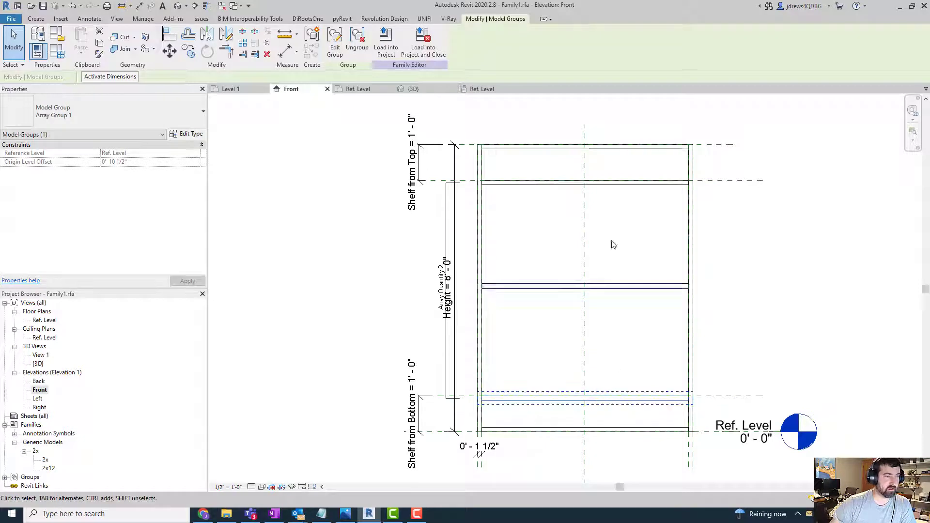
{"action": "left_click", "coordinate": [301, 247]}
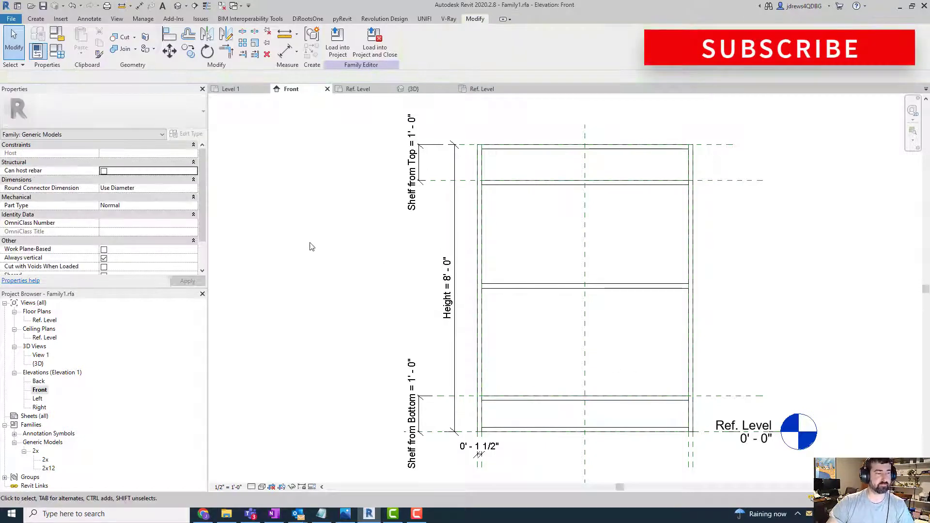
- Turn on Preview Visibility in the front elevation and open the family types beside the shelf drawing
{"action": "left_click", "coordinate": [309, 486]}
{"action": "left_click", "coordinate": [348, 477]}
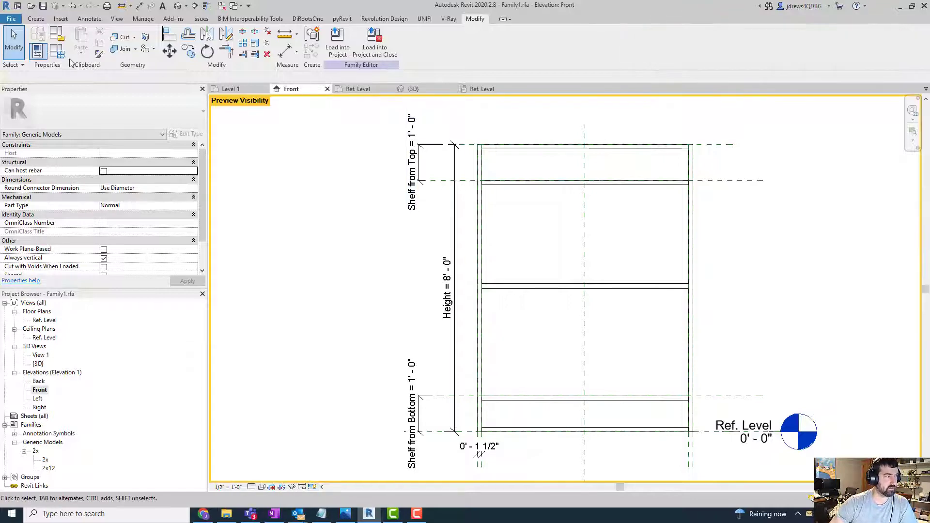
{"action": "left_click", "coordinate": [57, 50]}
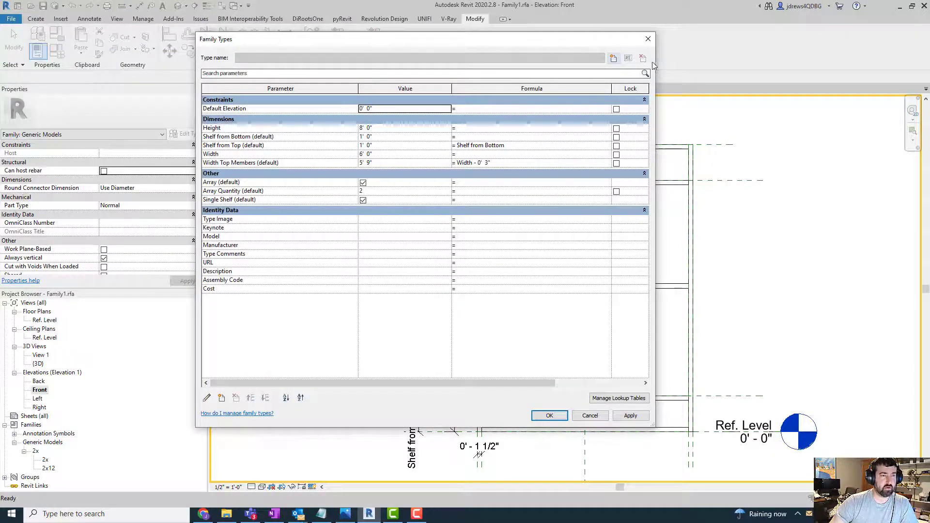
{"action": "left_click_drag", "start_coordinate": [654, 62], "coordinate": [397, 50]}
- Move the Array Quantity parameter above Array, then turn off the Array parameter and apply it
{"action": "left_click", "coordinate": [145, 203]}
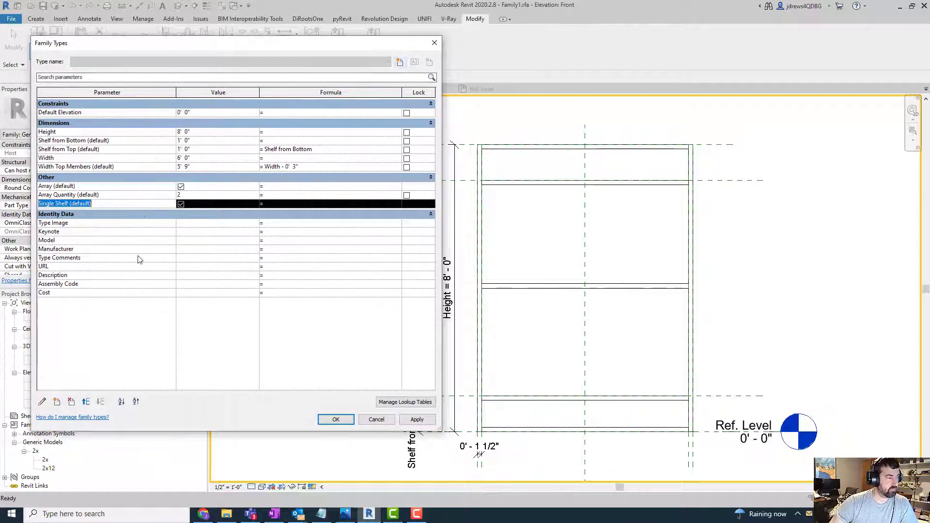
{"action": "left_click", "coordinate": [121, 195]}
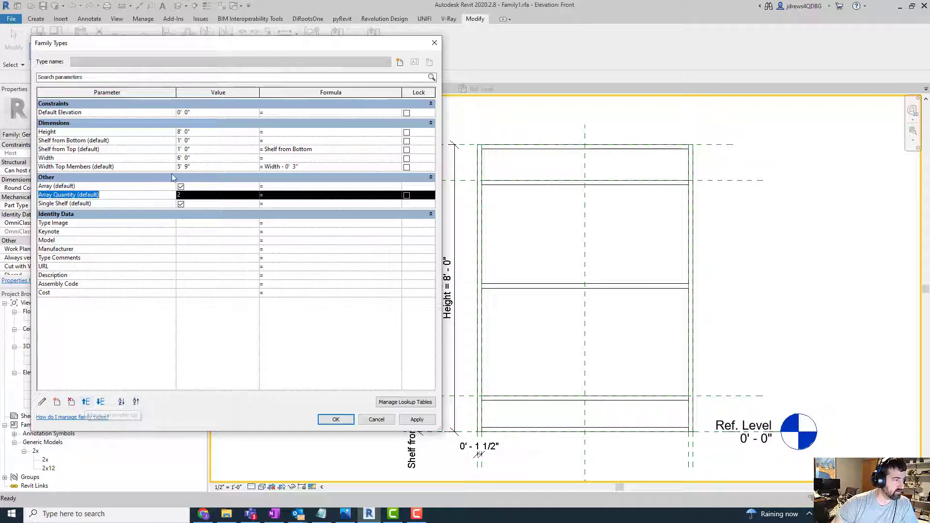
{"action": "left_click", "coordinate": [86, 402]}
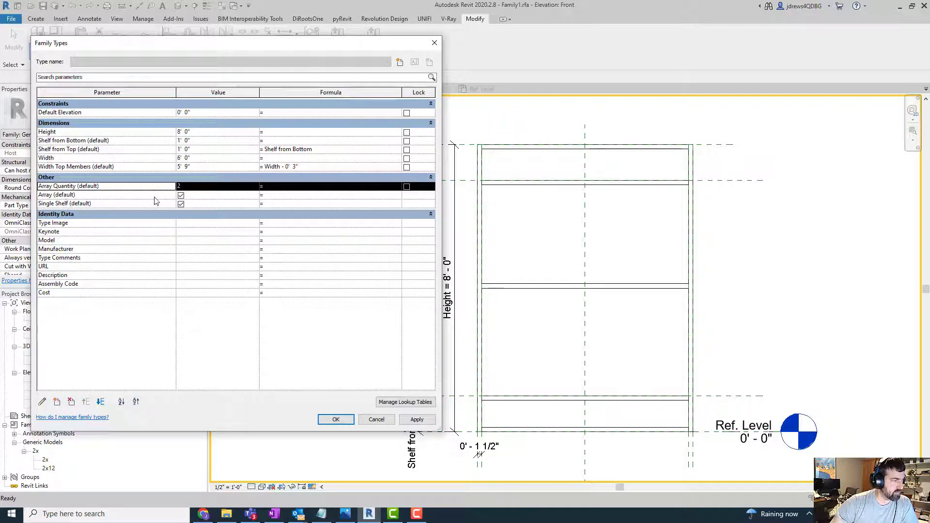
{"action": "left_click", "coordinate": [181, 195]}
{"action": "left_click", "coordinate": [409, 420]}
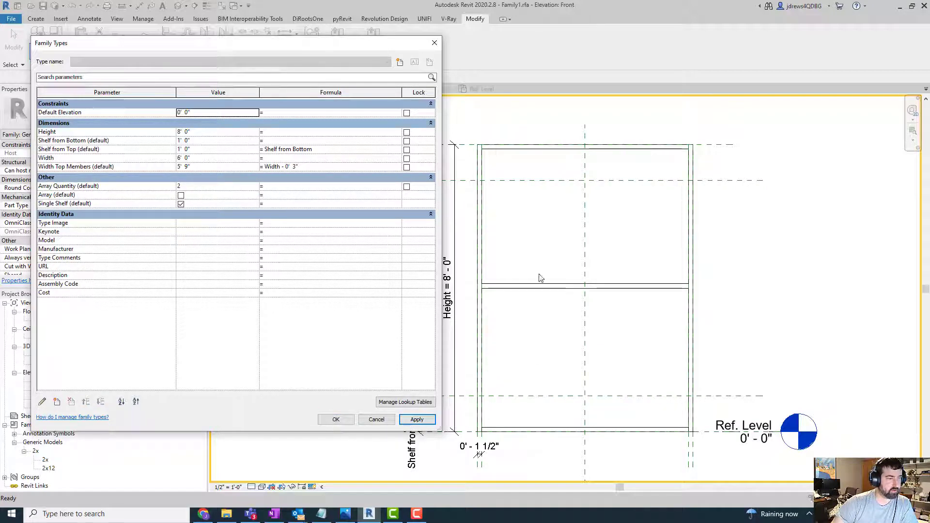
- Turn on the Array parameter, turn off Single Shelf, apply the values and close the family types
{"action": "left_click", "coordinate": [181, 195]}
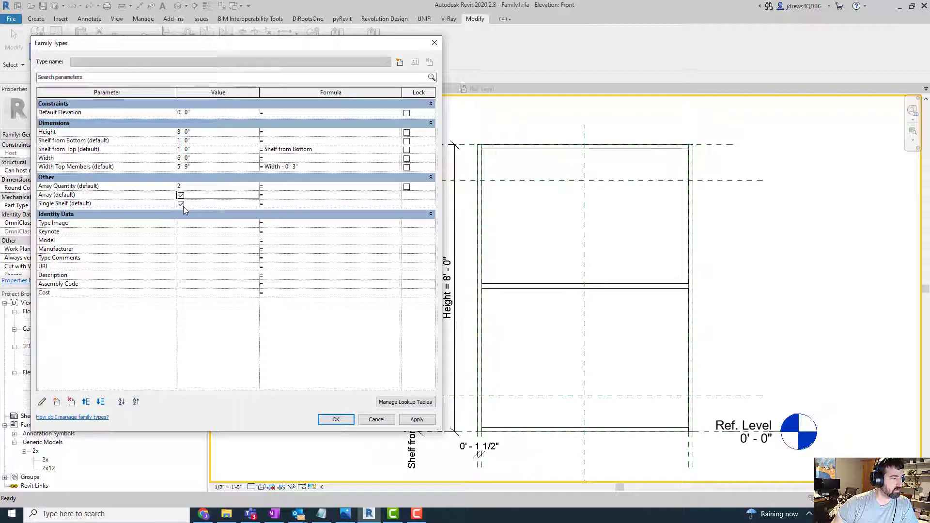
{"action": "left_click", "coordinate": [181, 204]}
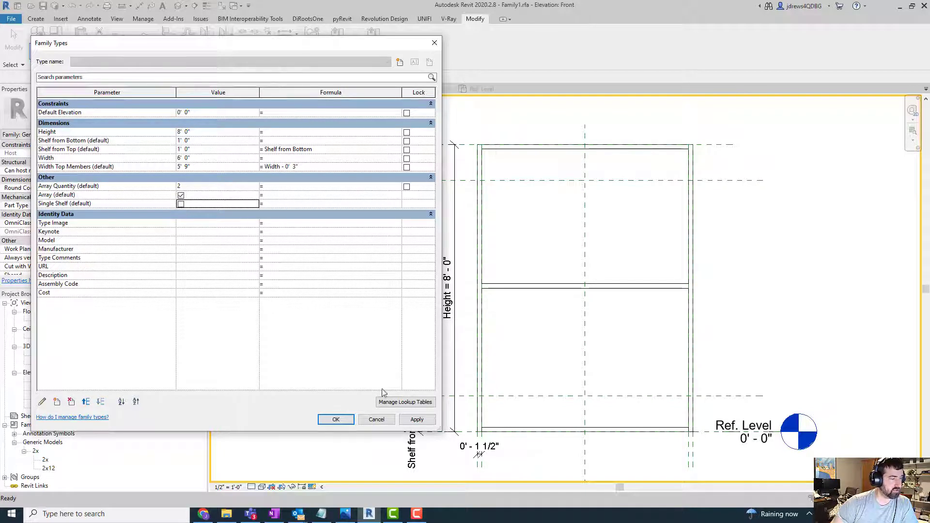
{"action": "left_click", "coordinate": [416, 420]}
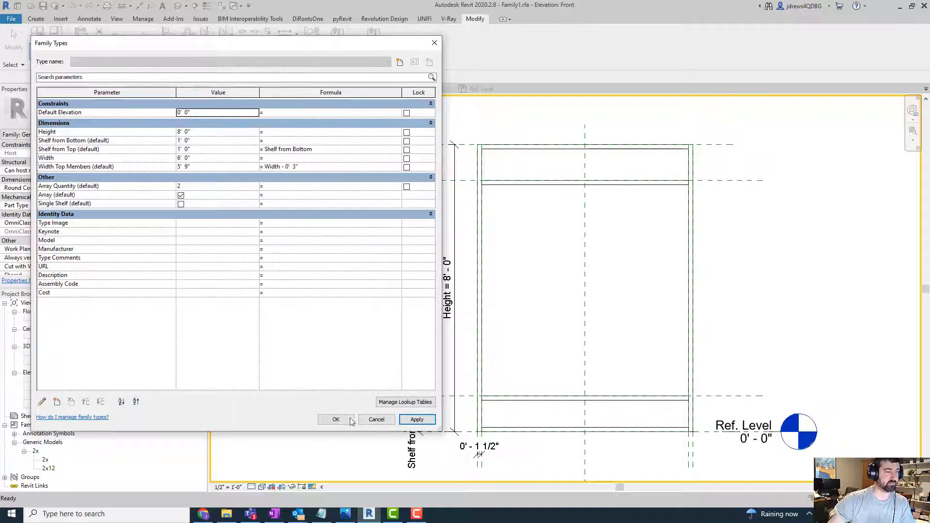
{"action": "left_click", "coordinate": [337, 419]}
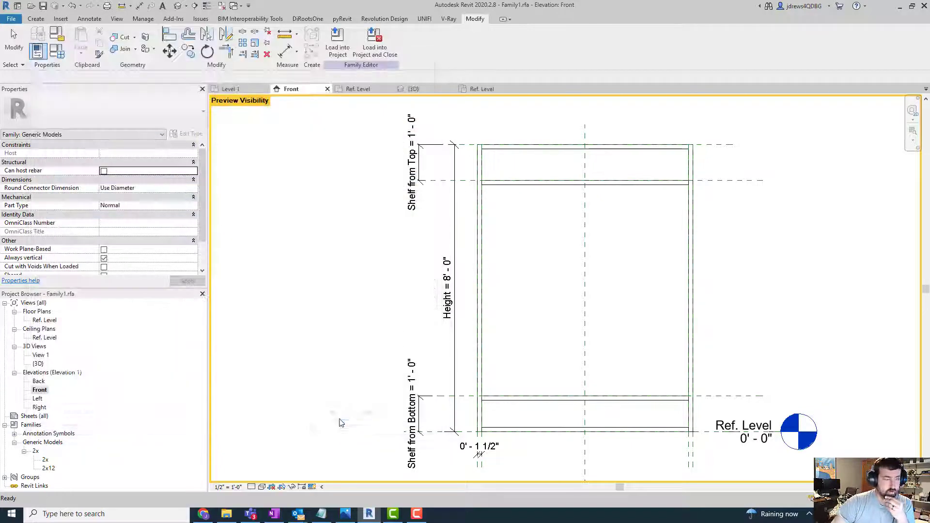
- Reopen the family types and create an instance family parameter named Number of Shelves with the Integer type
{"action": "scroll", "coordinate": [326, 229], "scroll_direction": "down", "scroll_amount": 2}
{"action": "scroll", "coordinate": [504, 242], "scroll_direction": "up", "scroll_amount": 3}
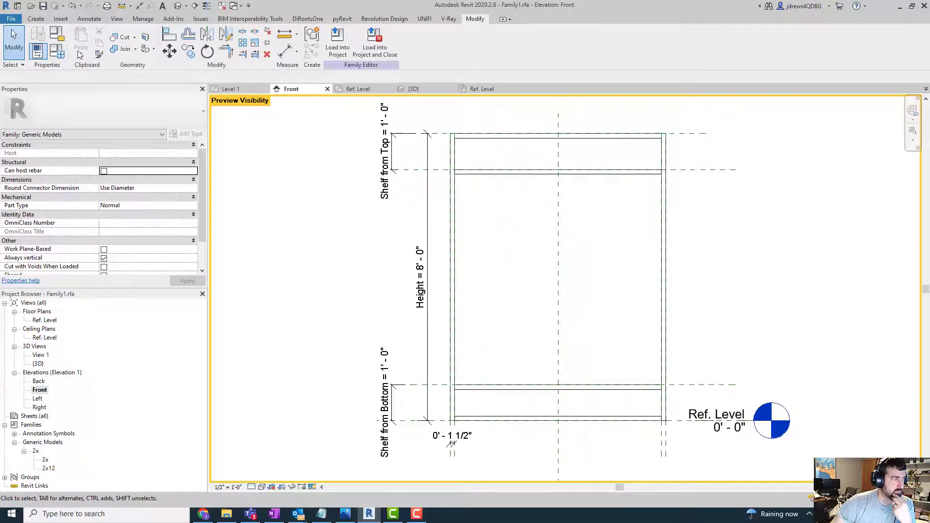
{"action": "left_click", "coordinate": [58, 50]}
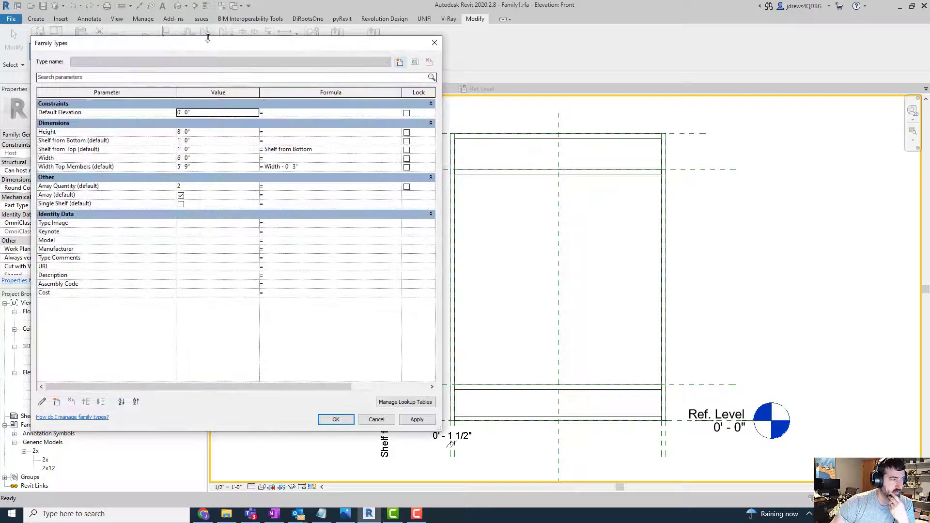
{"action": "left_click_drag", "start_coordinate": [208, 44], "coordinate": [516, 46]}
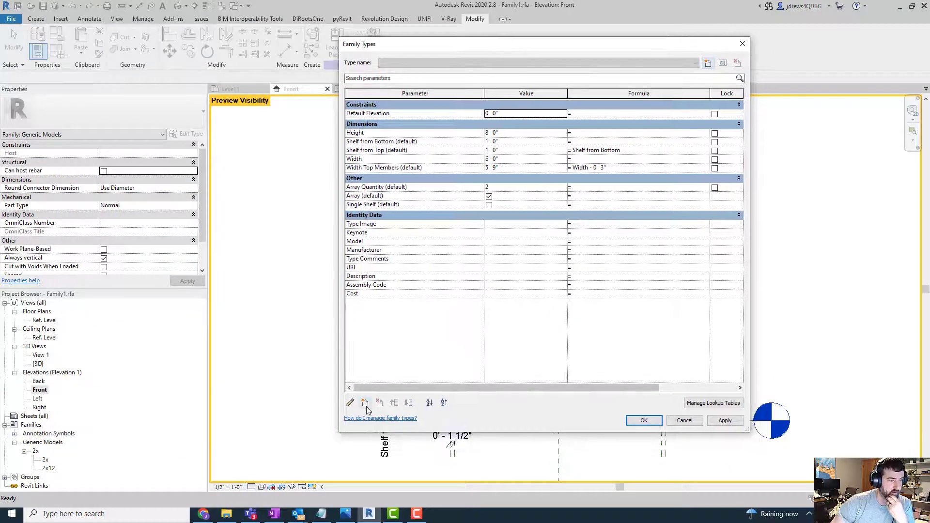
{"action": "type", "text": "Nu"}
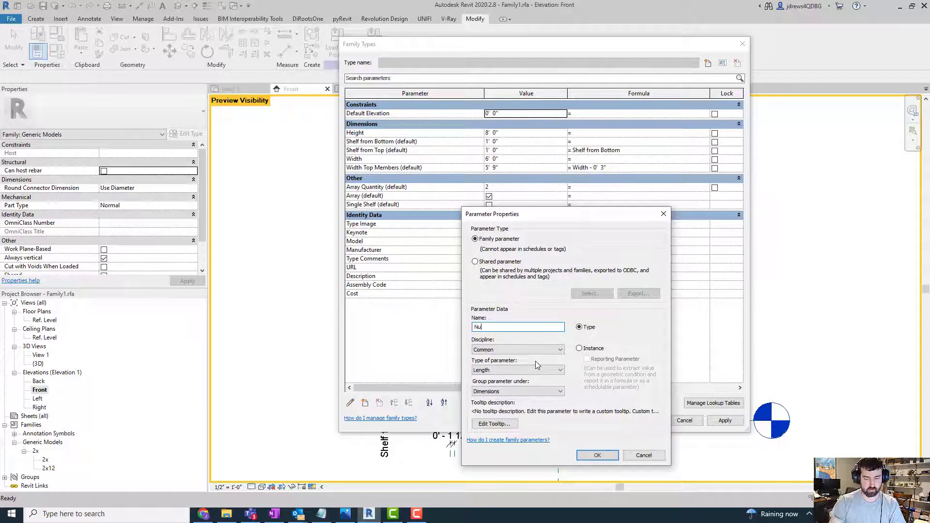
{"action": "type", "text": "mber of "}
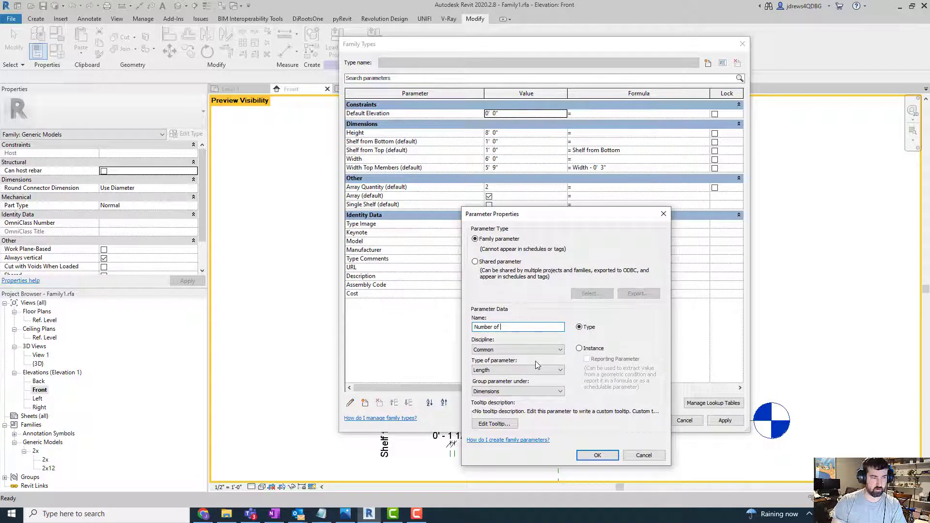
{"action": "type", "text": "Shelves"}
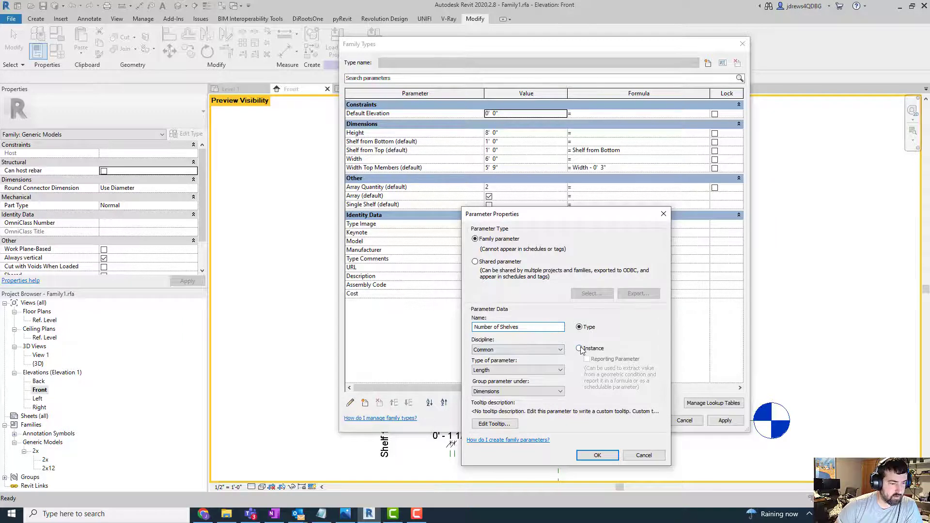
{"action": "left_click", "coordinate": [581, 349]}
{"action": "left_click", "coordinate": [530, 371]}
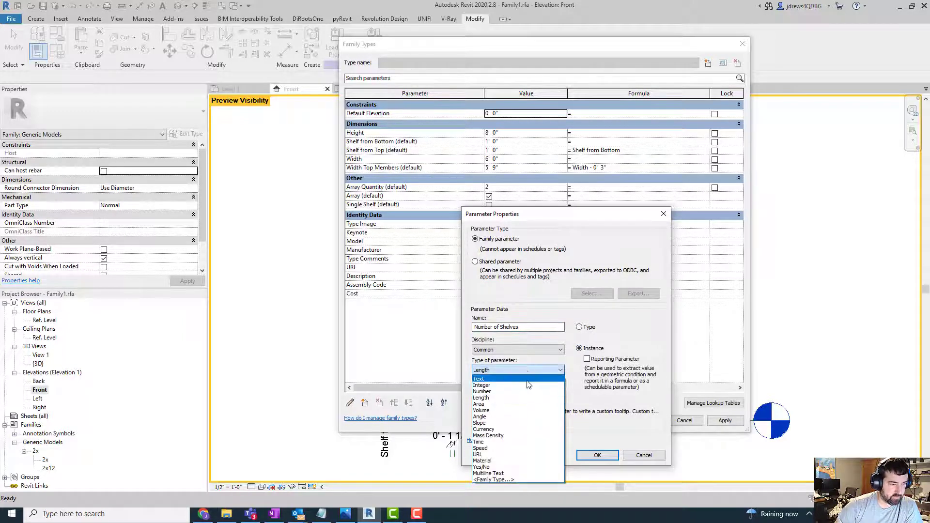
{"action": "left_click", "coordinate": [495, 386]}
{"action": "left_click", "coordinate": [601, 455]}
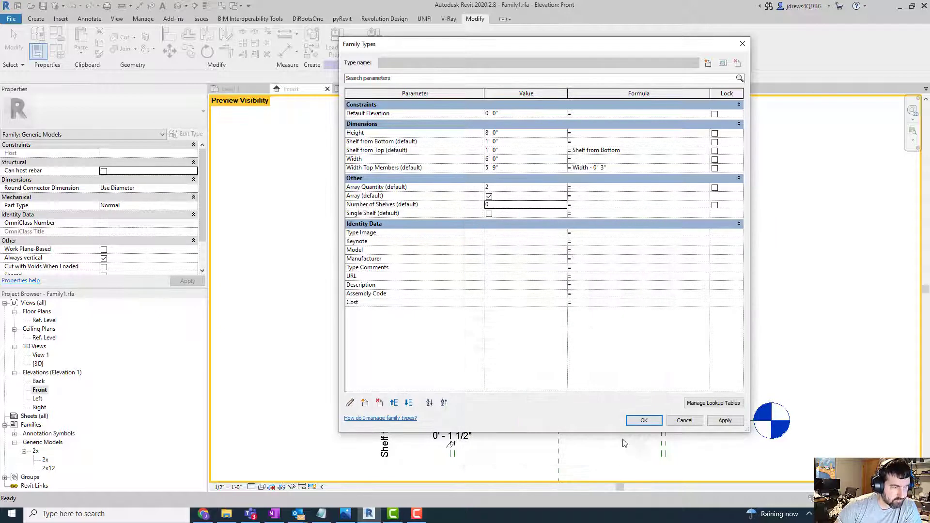
- Move Number of Shelves above Array Quantity in the Other group and set its value to 1
{"action": "left_click", "coordinate": [426, 204]}
{"action": "left_click", "coordinate": [394, 403]}
{"action": "left_click", "coordinate": [394, 403]}
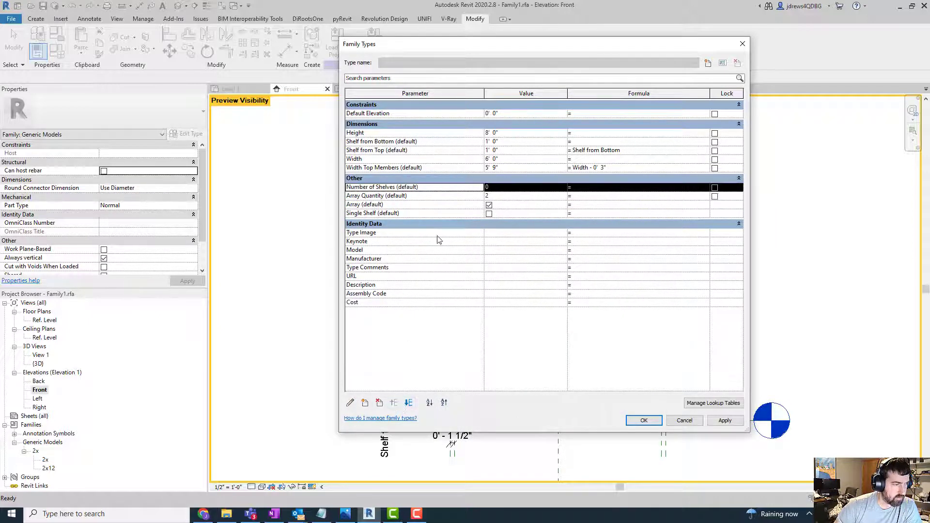
{"action": "left_click", "coordinate": [493, 189]}
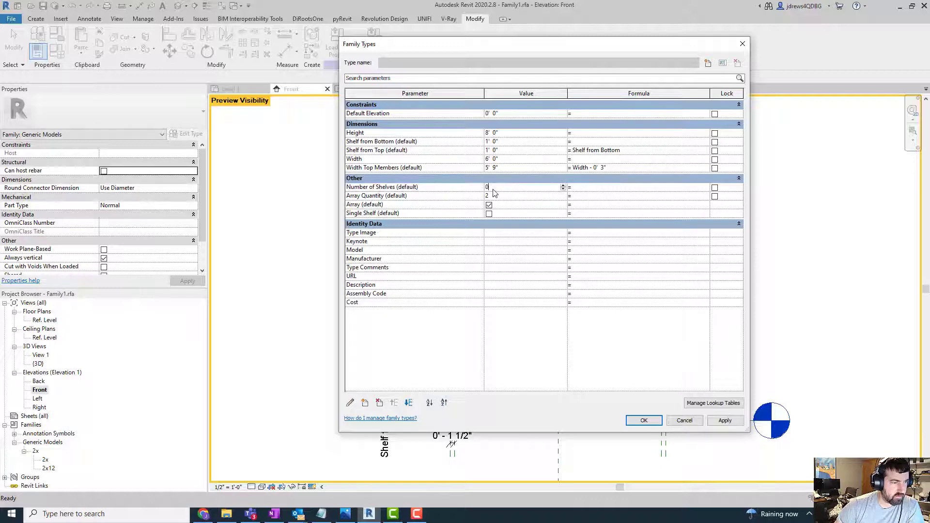
{"action": "type", "text": "1"}
{"action": "key", "text": "Tab"}
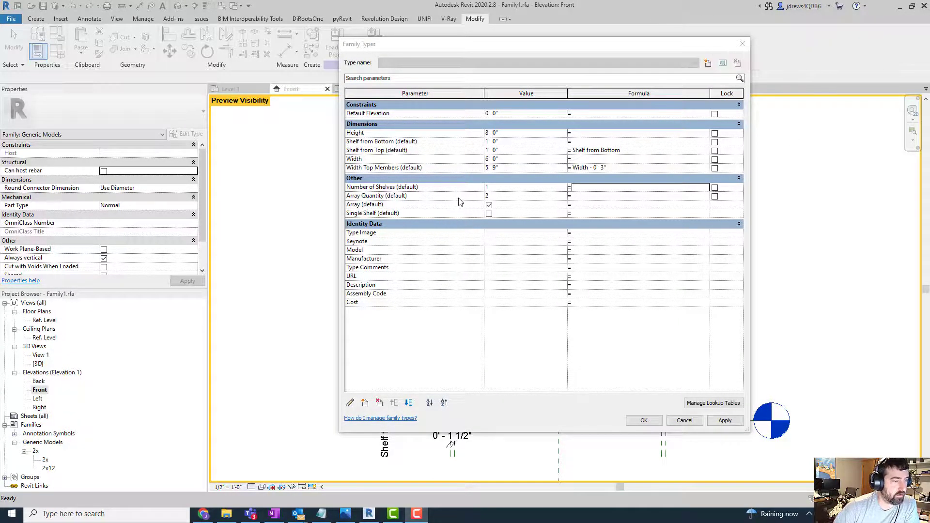
{"action": "left_click_drag", "start_coordinate": [462, 51], "coordinate": [432, 70]}
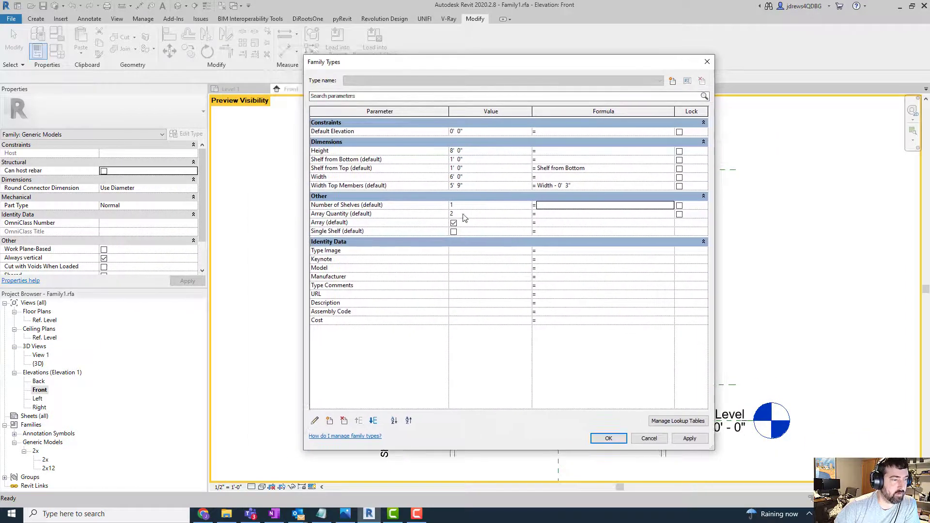
{"action": "left_click_drag", "start_coordinate": [531, 65], "coordinate": [612, 54]}
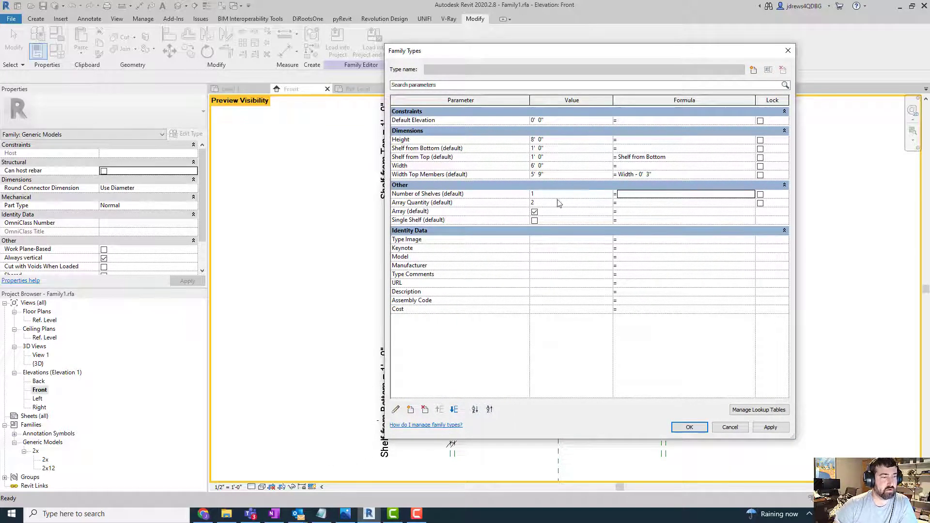
{"action": "left_click_drag", "start_coordinate": [554, 53], "coordinate": [531, 46]}
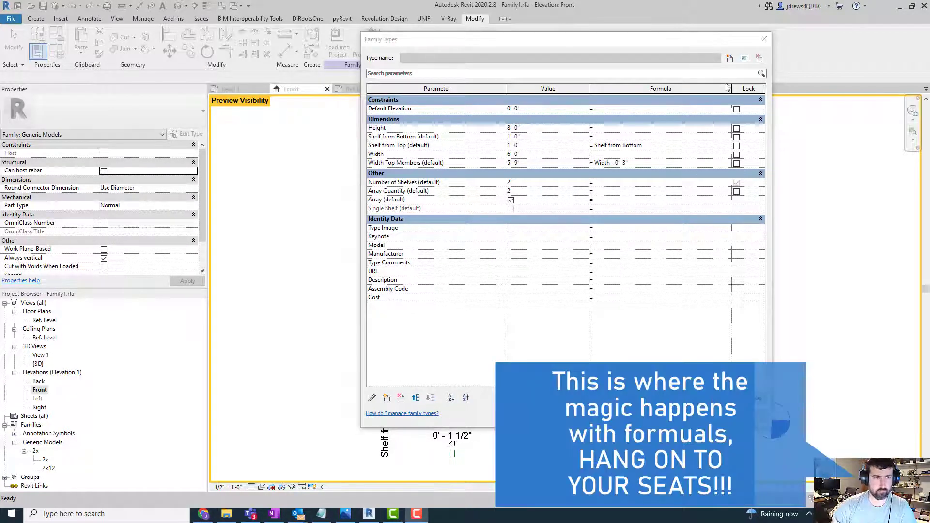
- Give the Single Shelf parameter the formula if(Number of Shelves = 1, 1=1, 1=0)
{"action": "left_click", "coordinate": [664, 42]}
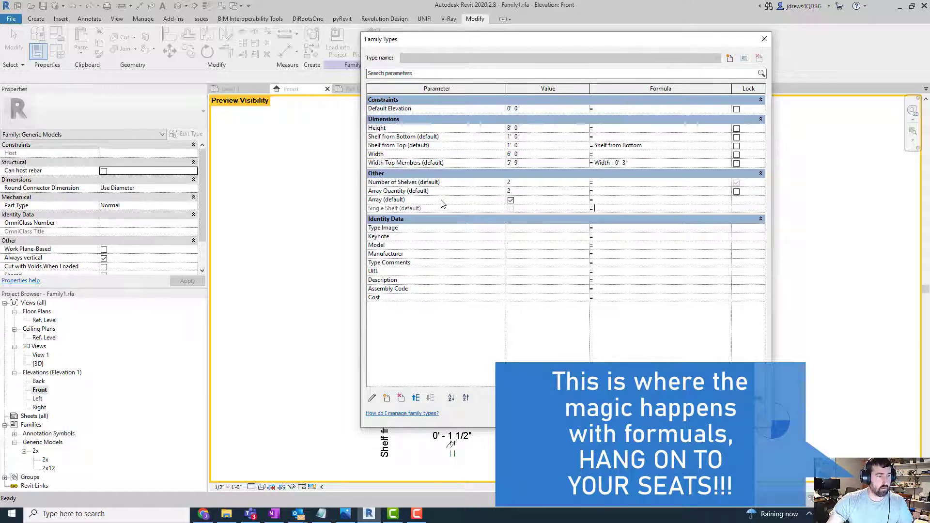
{"action": "left_click", "coordinate": [586, 199]}
{"action": "left_click", "coordinate": [443, 208]}
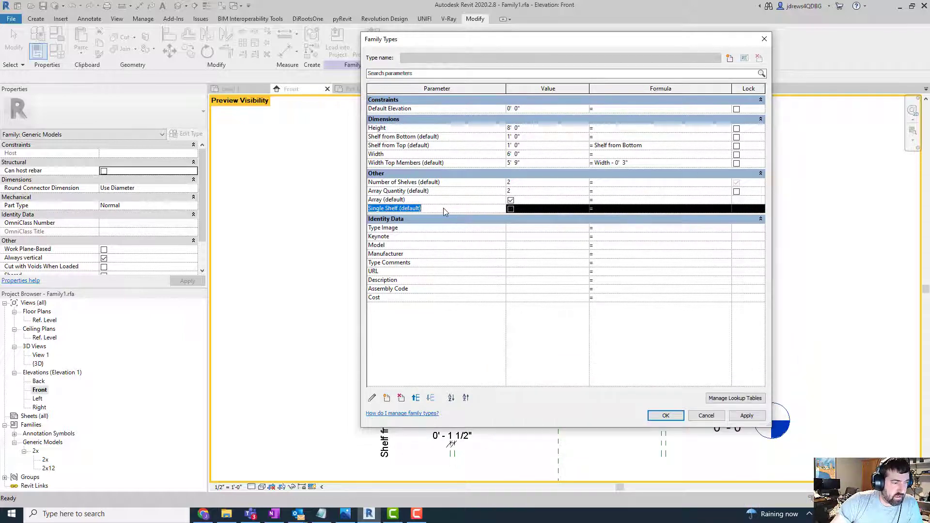
{"action": "left_click", "coordinate": [603, 213]}
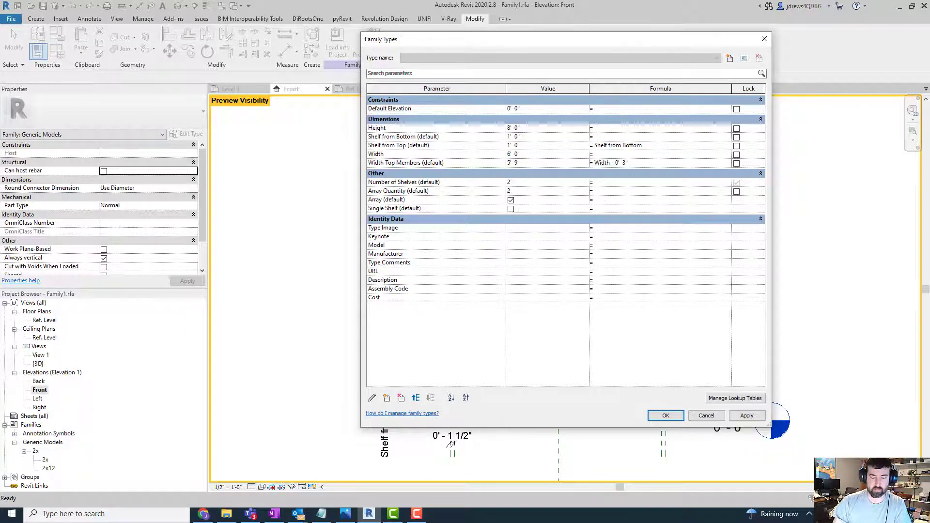
{"action": "type", "text": "if(N"}
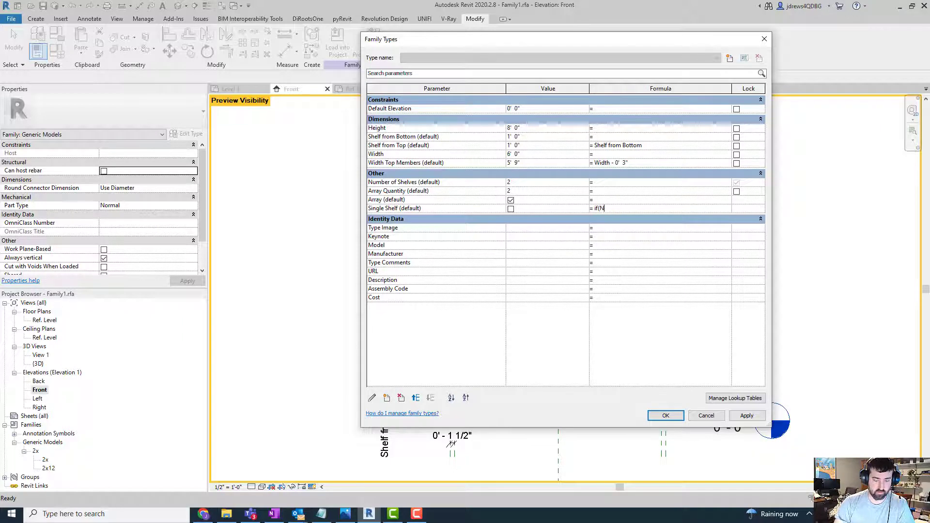
{"action": "type", "text": "umber of Shelves"}
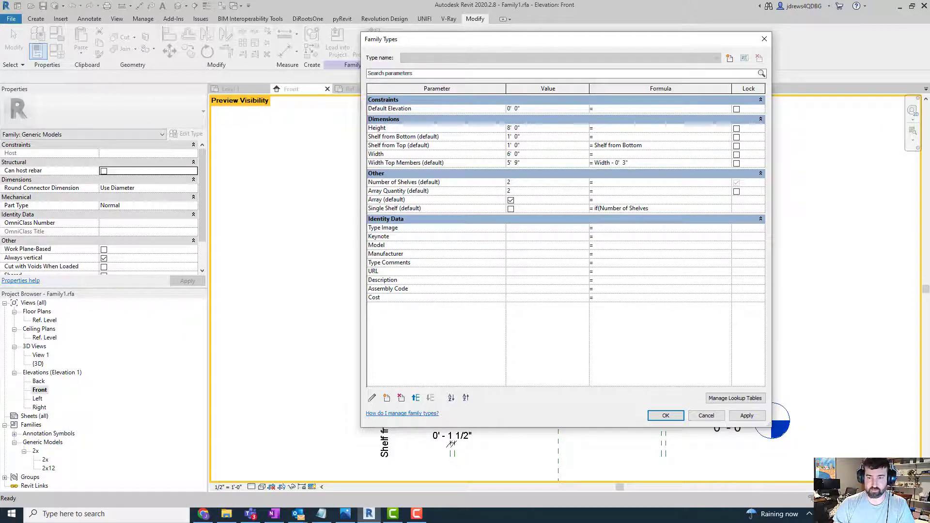
{"action": "type", "text": " = 1"}
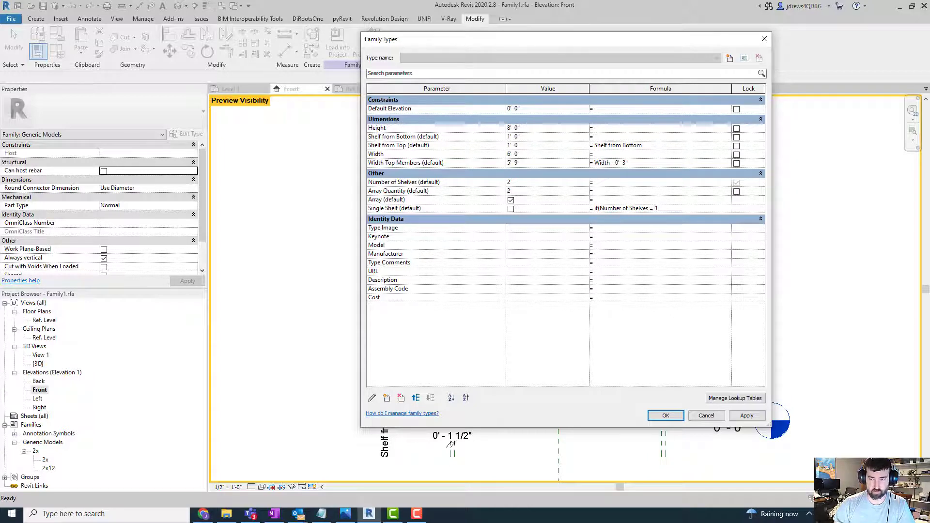
{"action": "type", "text": ","}
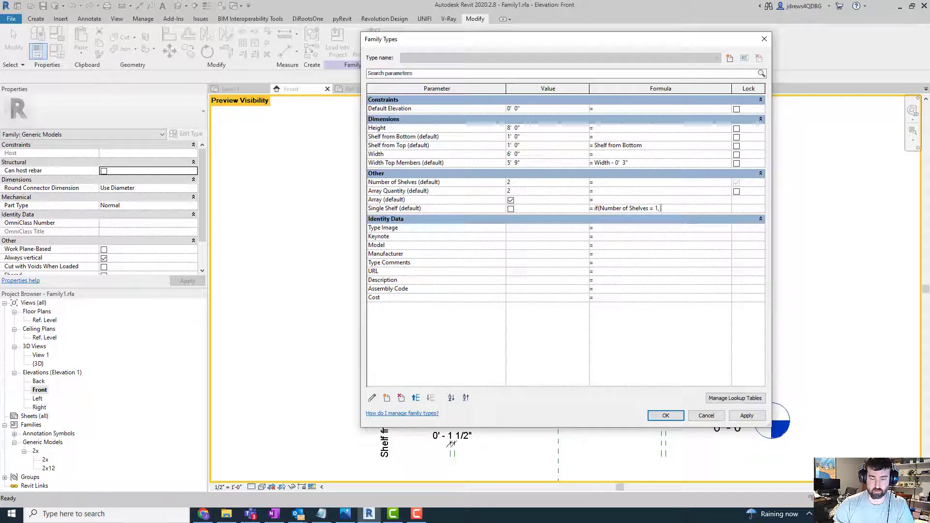
{"action": "type", "text": "1=1, "}
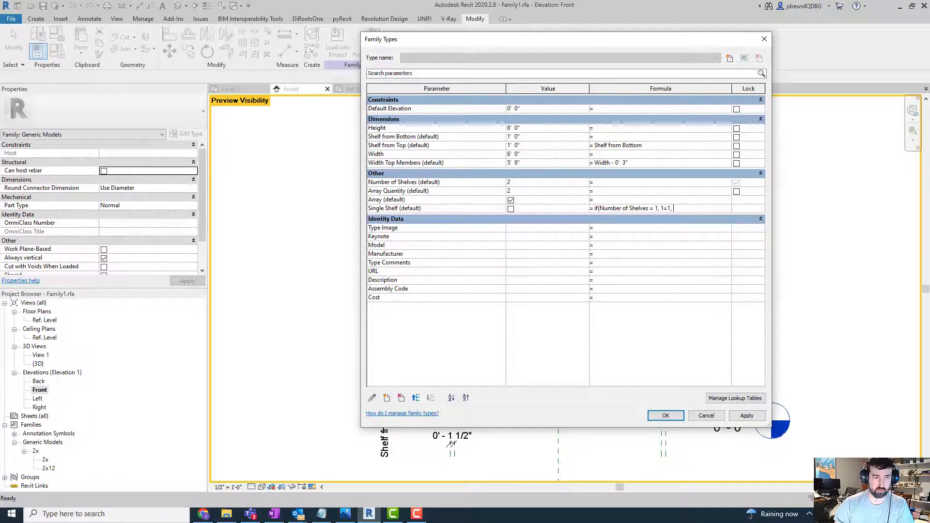
{"action": "type", "text": "1=0"}
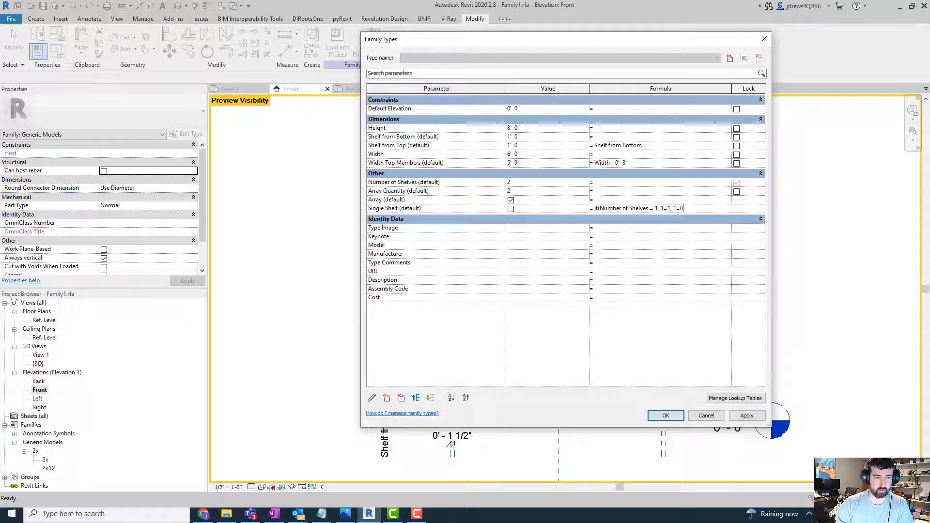
{"action": "key", "text": "Return"}
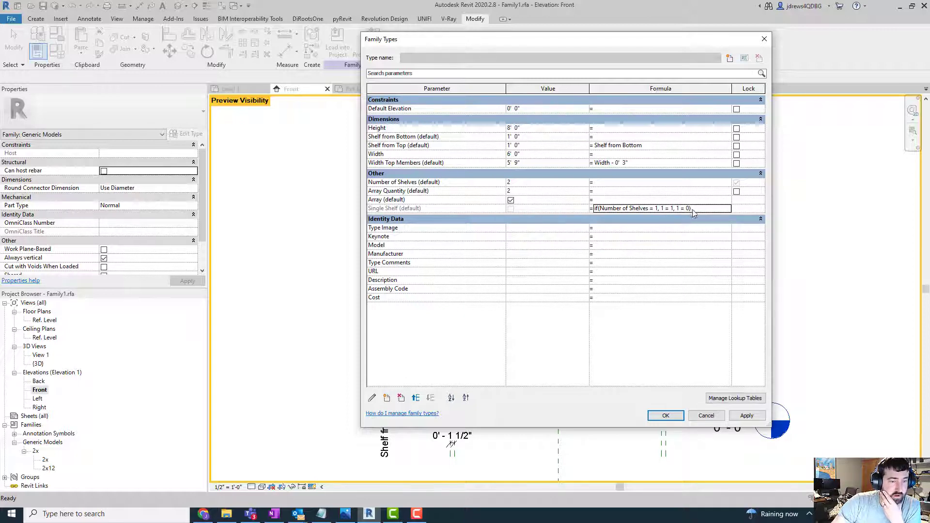
- Set Number of Shelves to 1 to test the Single Shelf formula
{"action": "left_click", "coordinate": [546, 184]}
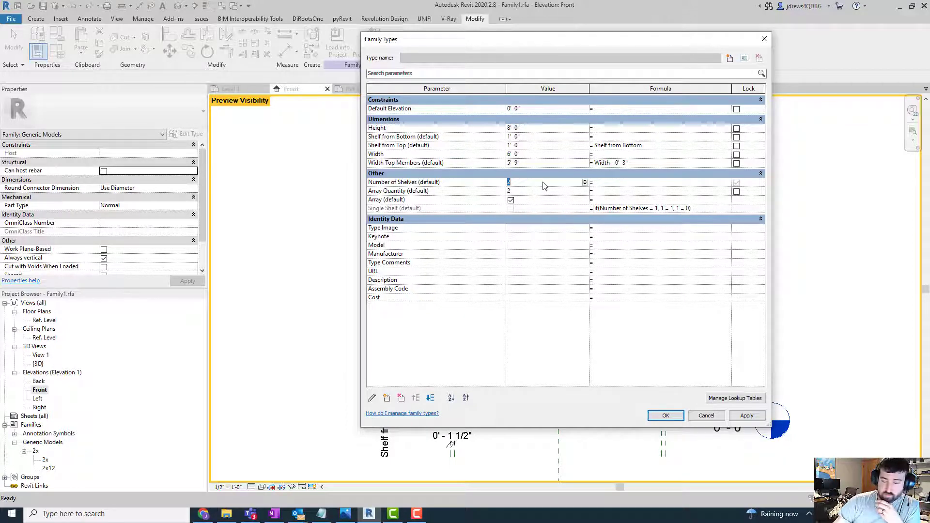
{"action": "type", "text": "1"}
{"action": "key", "text": "Tab"}
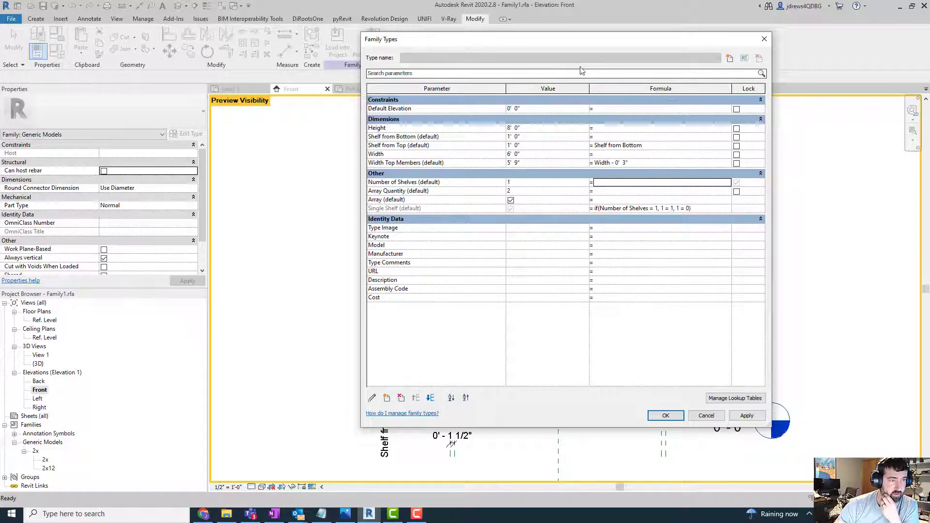
{"action": "left_click_drag", "start_coordinate": [602, 46], "coordinate": [637, 67]}
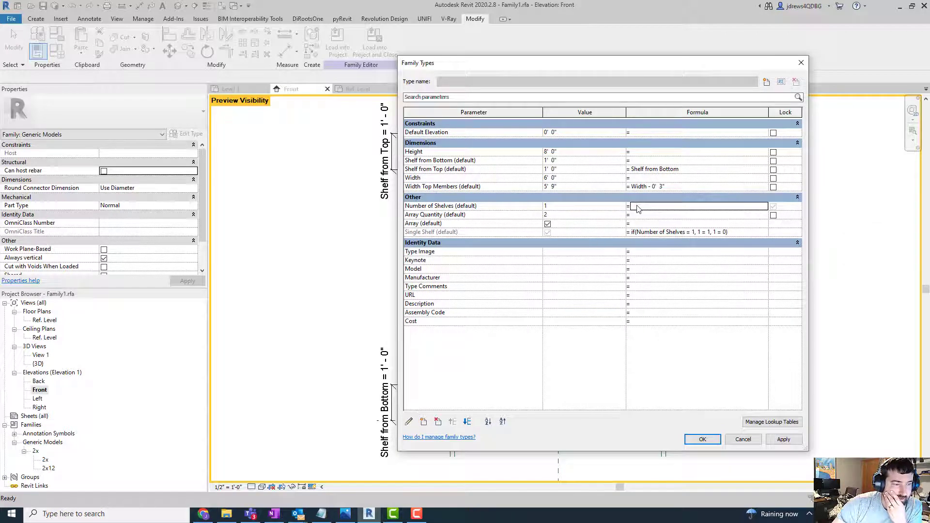
- Reuse the Single Shelf formula for the Array parameter, changed to if(Number of Shelves > 1, 1 = 1, 1 = 0)
{"action": "left_click", "coordinate": [743, 234]}
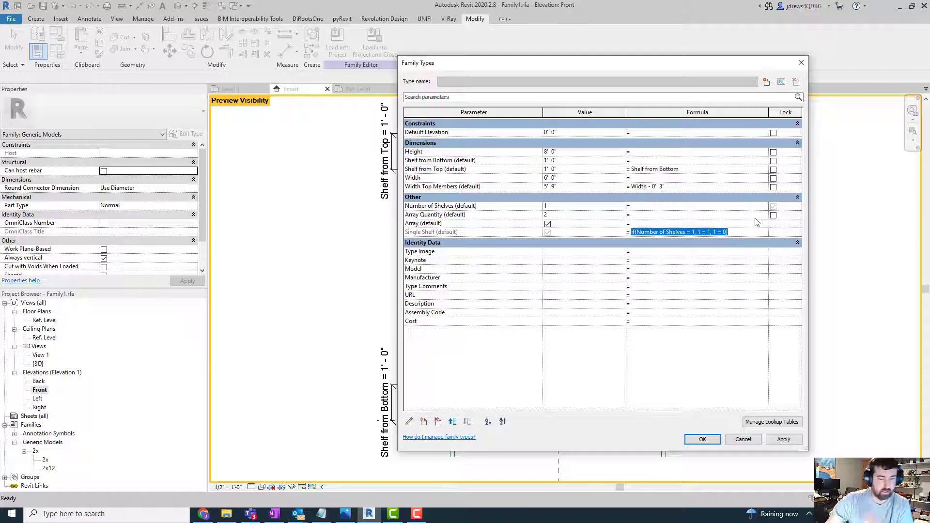
{"action": "key", "text": "ctrl+c"}
{"action": "left_click", "coordinate": [684, 224]}
{"action": "key", "text": "ctrl+v"}
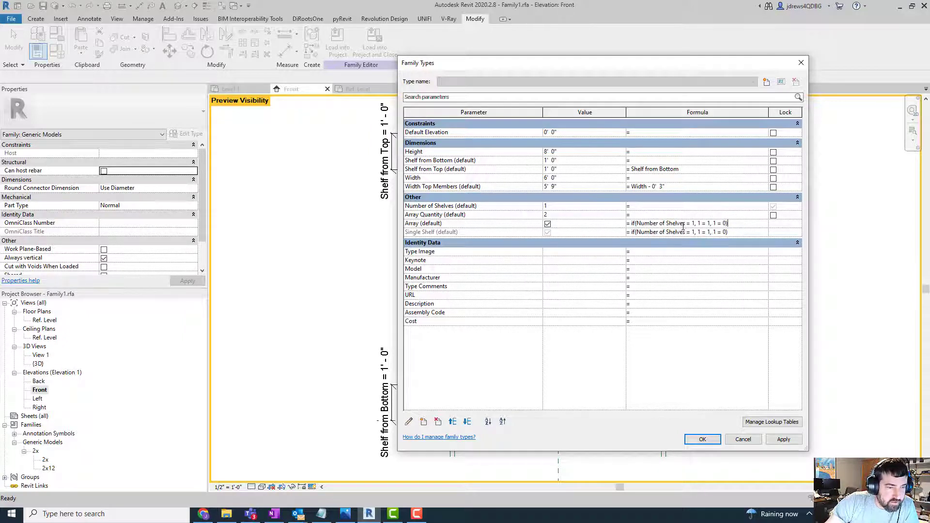
{"action": "left_click", "coordinate": [720, 213]}
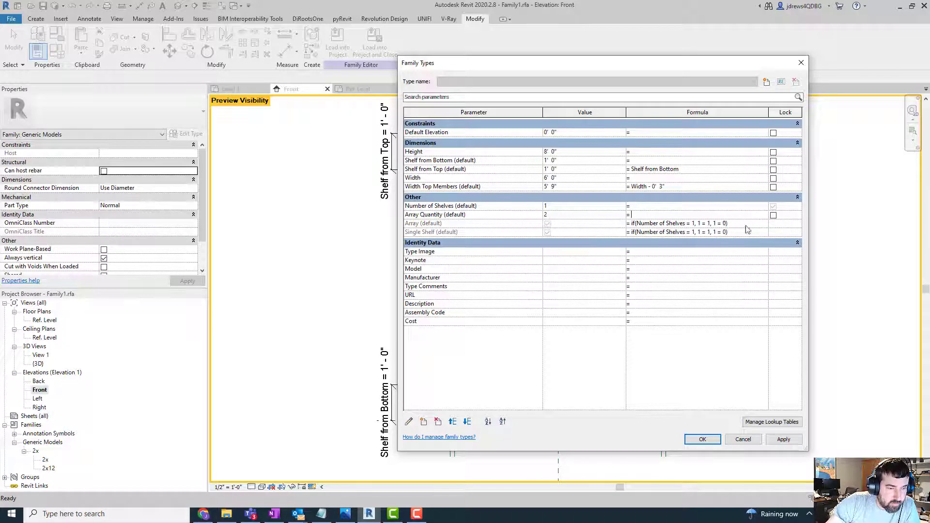
{"action": "left_click", "coordinate": [698, 224]}
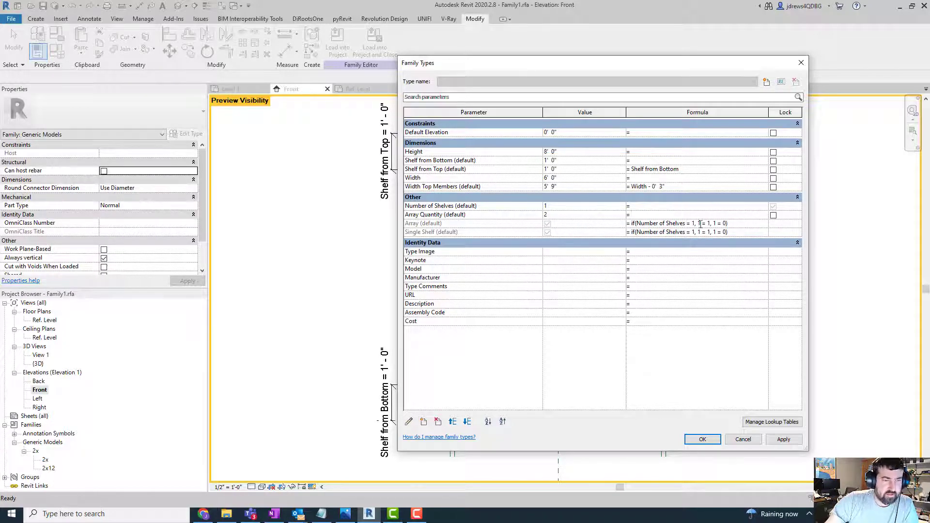
{"action": "key", "text": "BackSpace"}
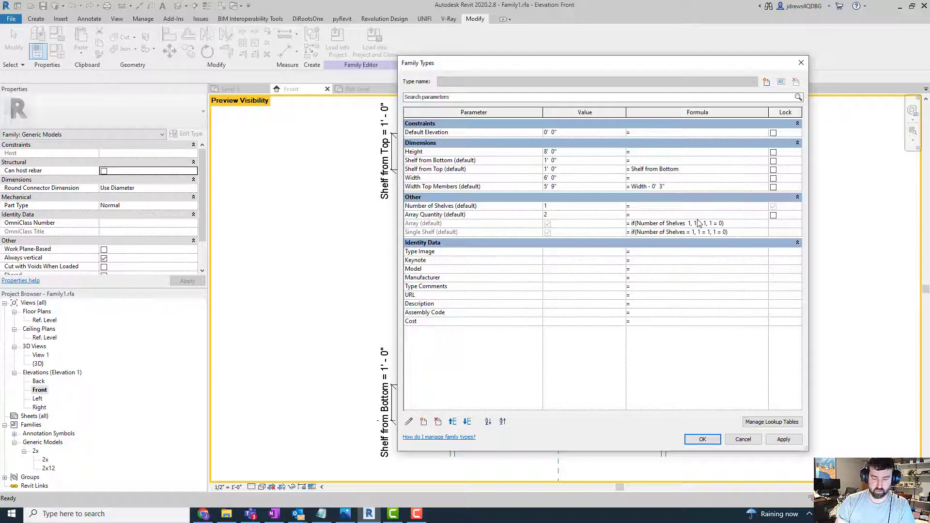
{"action": "type", "text": ">"}
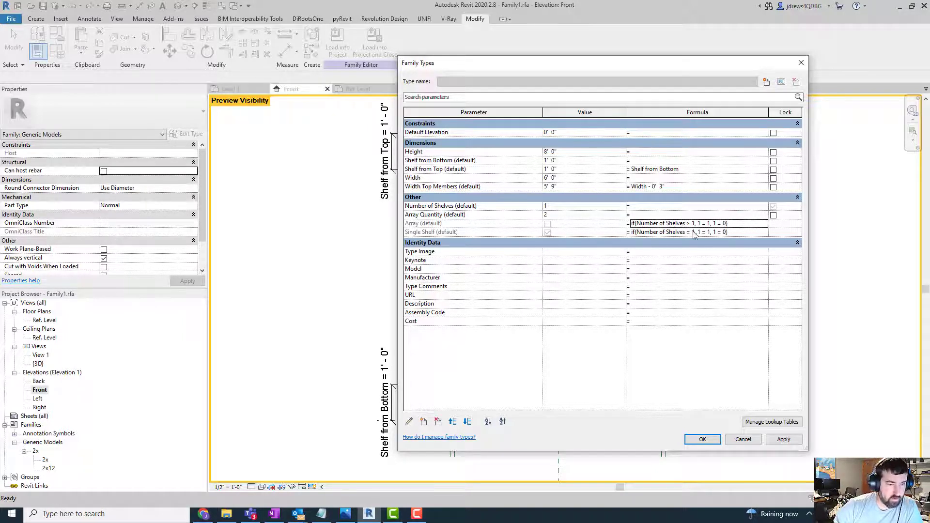
- Set Number of Shelves to 2 to test the Array and Single Shelf formulas
{"action": "left_click", "coordinate": [576, 208]}
{"action": "type", "text": "2"}
{"action": "key", "text": "Tab"}
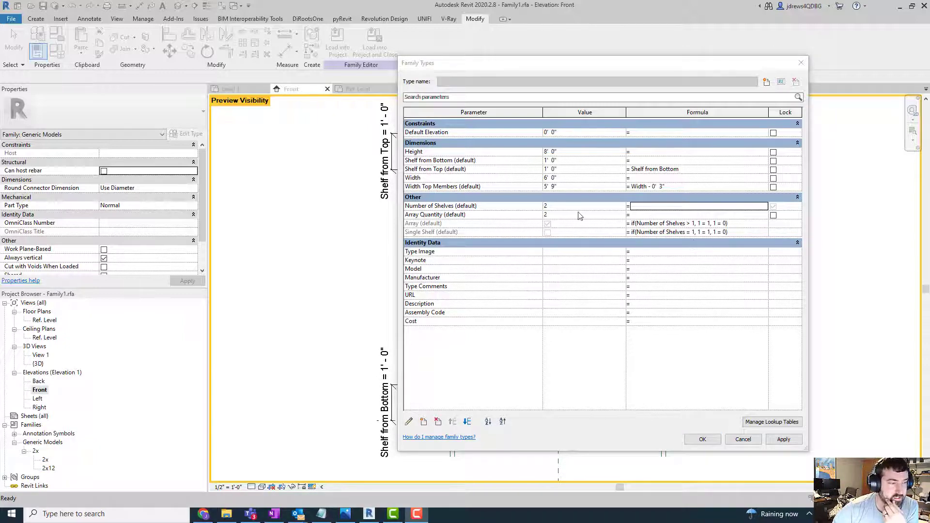
- Give the Array Quantity parameter the formula if(Number of Shelves > 2, Number of Shelves, 2)
{"action": "left_click", "coordinate": [646, 217]}
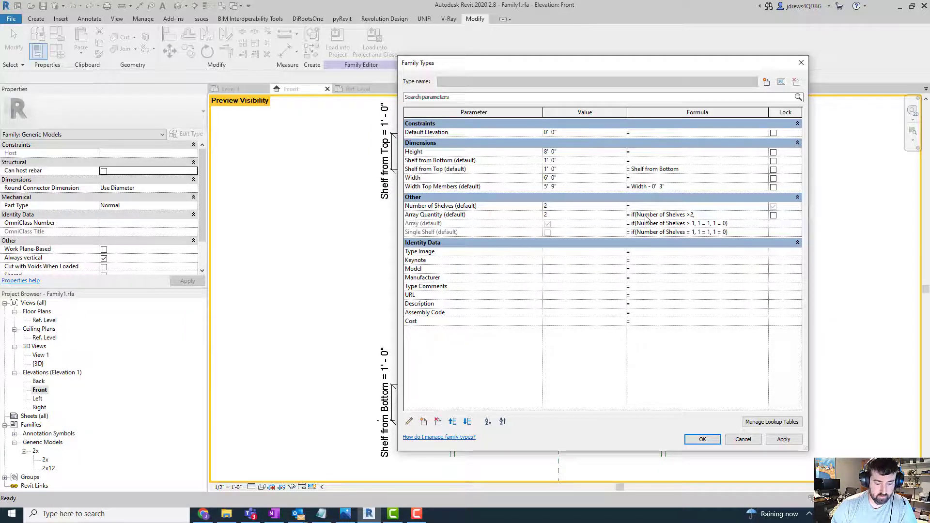
{"action": "type", "text": "Number of Shelves, 2"}
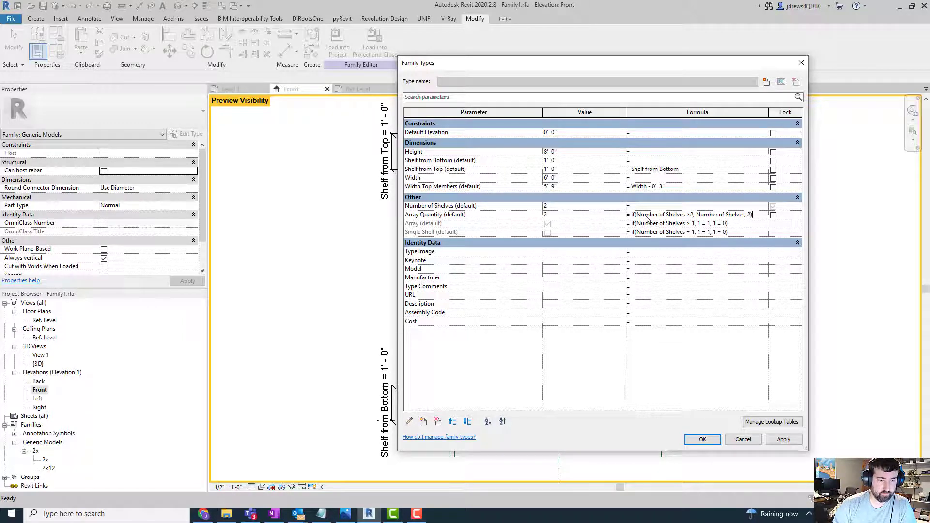
{"action": "key", "text": "Tab"}
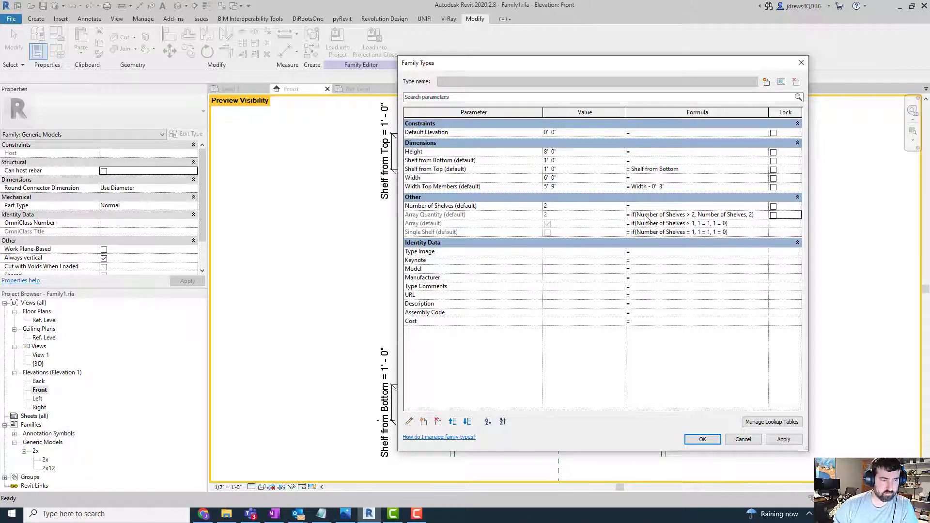
- Test Number of Shelves with the values 1, 2 and 3, and accept the family type changes at 3
{"action": "left_click", "coordinate": [573, 205]}
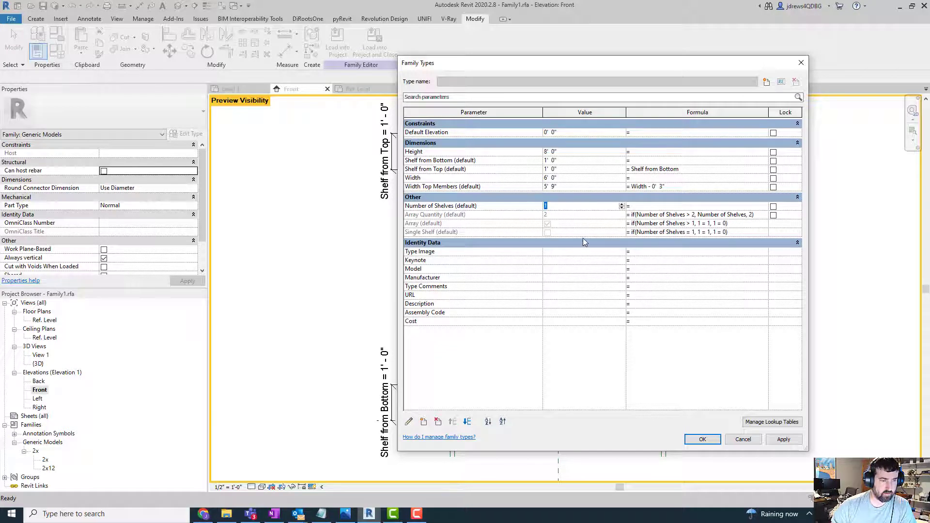
{"action": "key", "text": "Tab"}
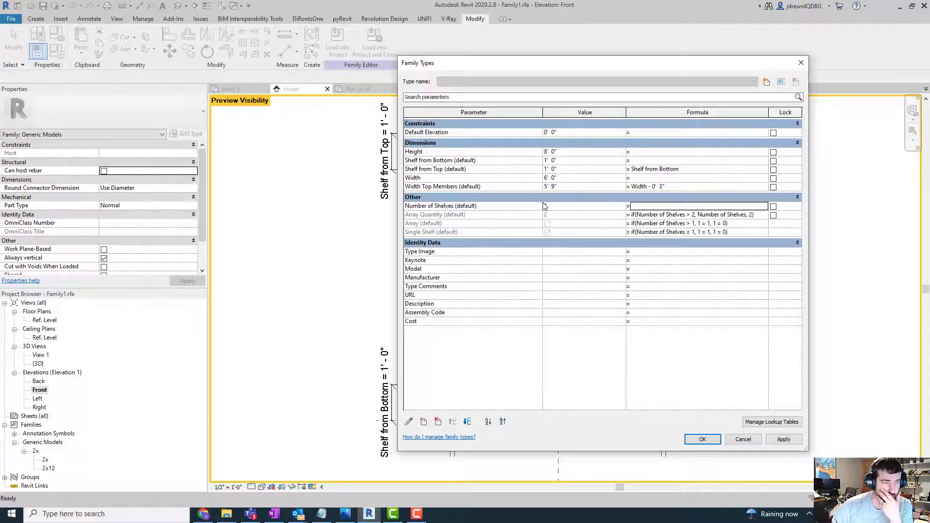
{"action": "left_click", "coordinate": [595, 205]}
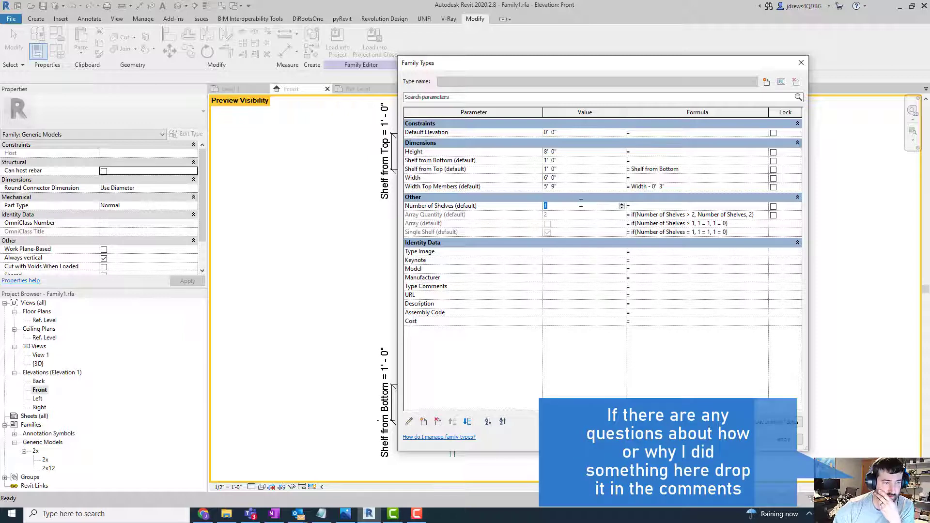
{"action": "type", "text": "2"}
{"action": "key", "text": "Tab"}
{"action": "left_click", "coordinate": [580, 203]}
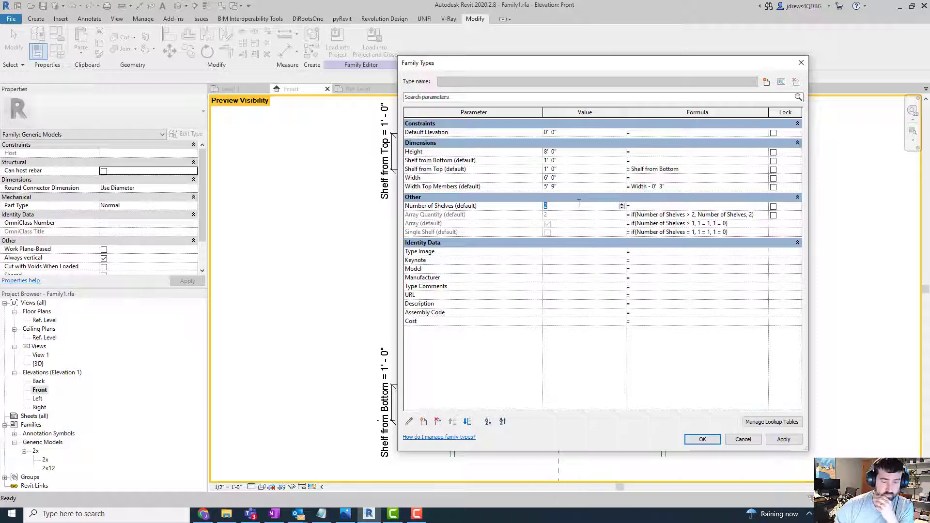
{"action": "type", "text": "3"}
{"action": "key", "text": "Tab"}
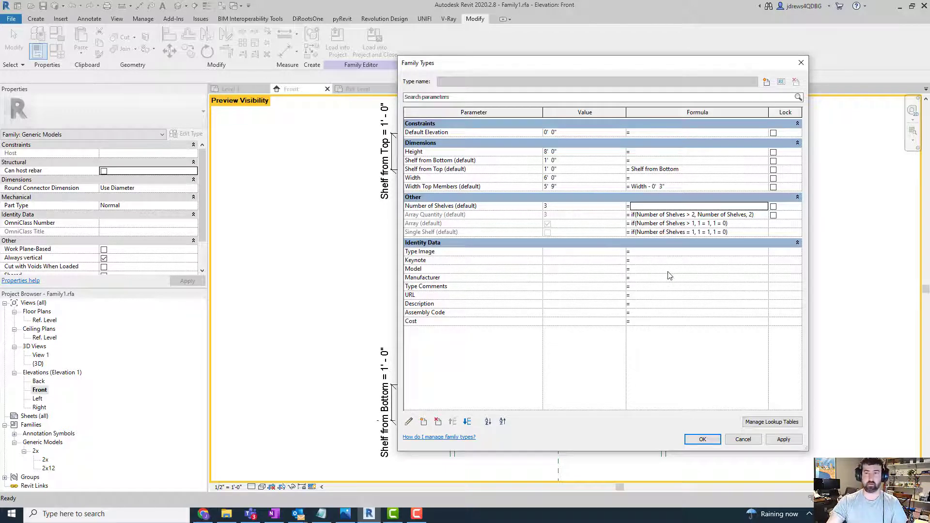
{"action": "left_click", "coordinate": [775, 440]}
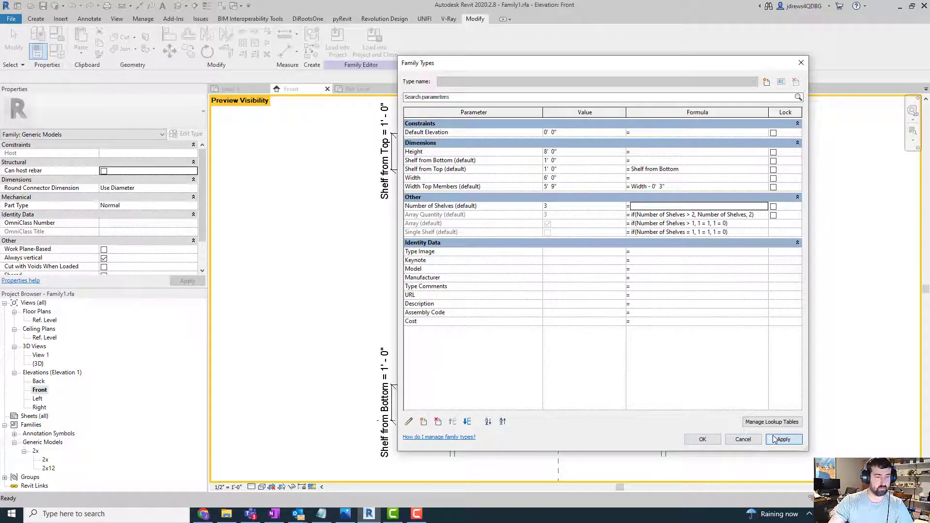
{"action": "left_click", "coordinate": [710, 442]}
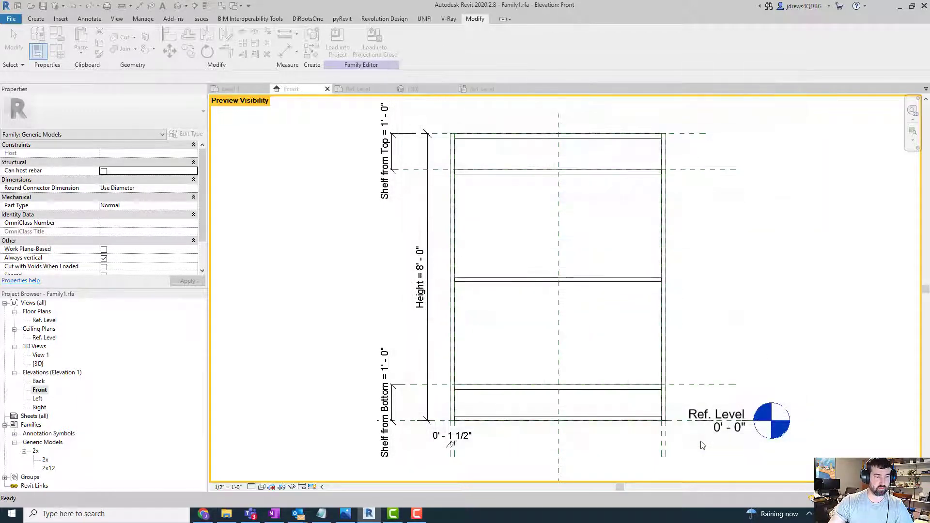
- Reopen the family types, narrow the dialog and place it clear of the shelving's front elevation
{"action": "middle_click_drag", "start_coordinate": [604, 266], "coordinate": [624, 245]}
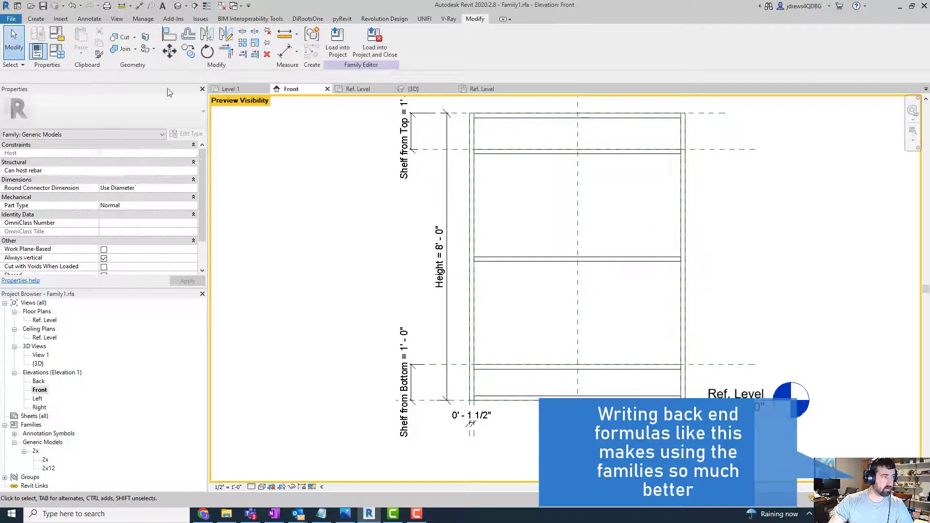
{"action": "left_click", "coordinate": [57, 51]}
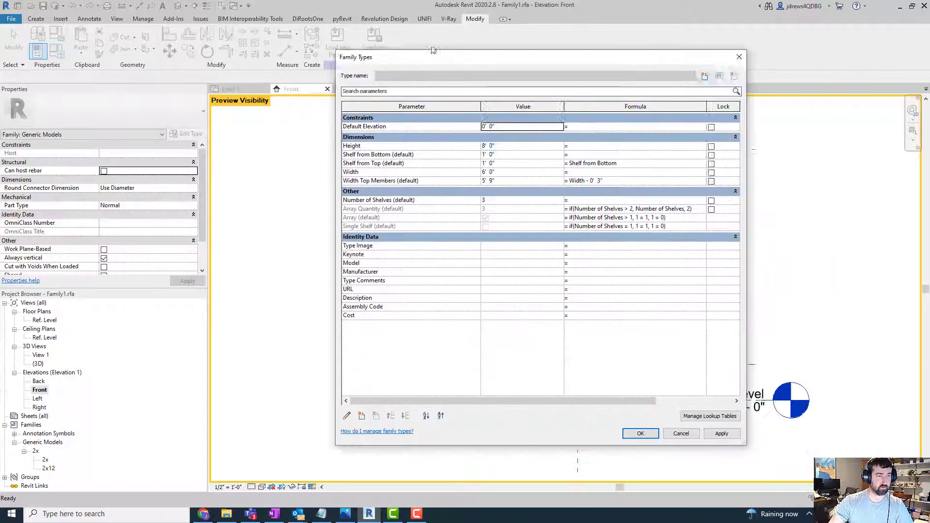
{"action": "left_click_drag", "start_coordinate": [433, 53], "coordinate": [110, 54]}
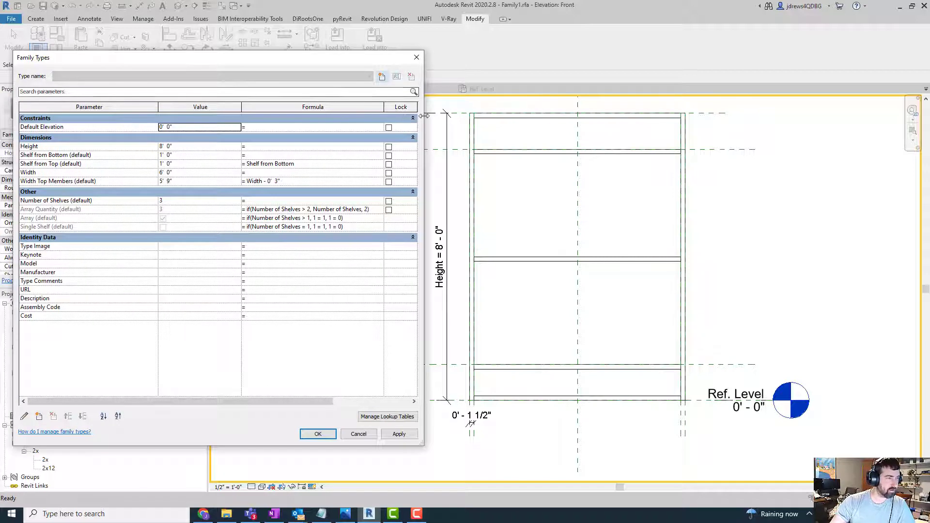
{"action": "left_click_drag", "start_coordinate": [425, 116], "coordinate": [291, 115]}
{"action": "left_click_drag", "start_coordinate": [216, 62], "coordinate": [319, 61]}
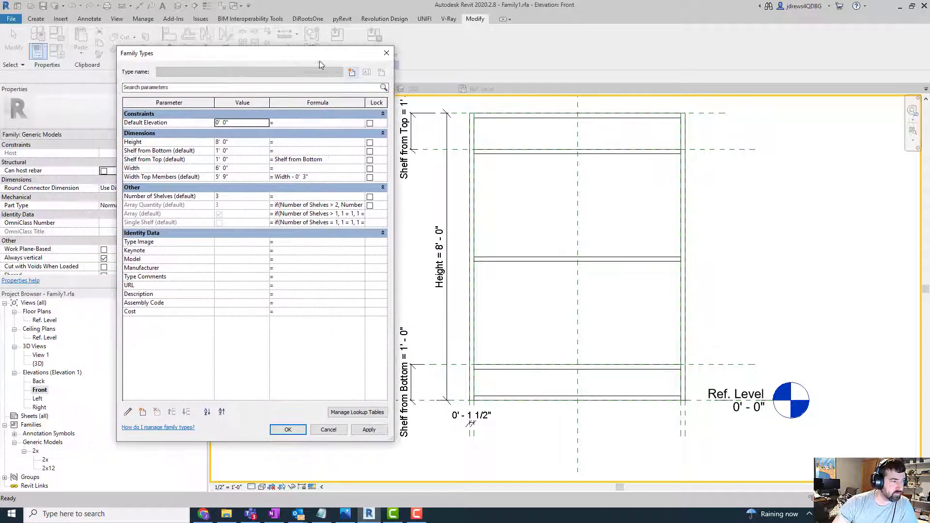
- Set Number of Shelves to 1 and apply it to the shelving model
{"action": "left_click", "coordinate": [244, 196]}
{"action": "type", "text": "1"}
{"action": "key", "text": "Tab"}
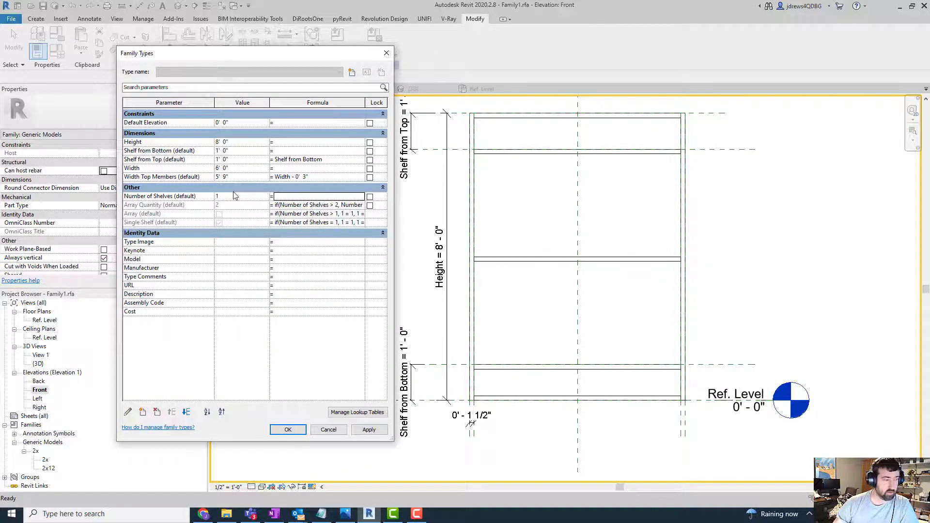
{"action": "left_click", "coordinate": [369, 430]}
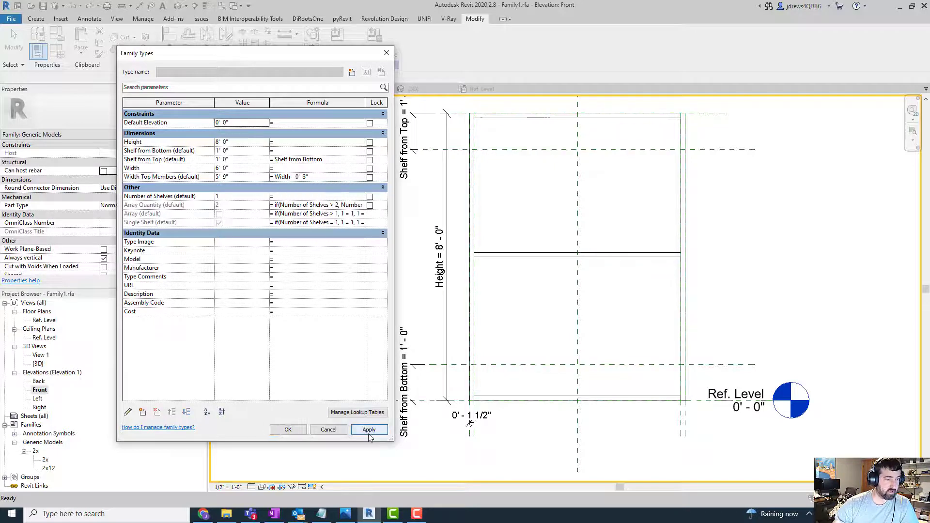
- Set Number of Shelves to 2 and apply it to the shelving model
{"action": "left_click", "coordinate": [245, 189]}
{"action": "left_click", "coordinate": [251, 190]}
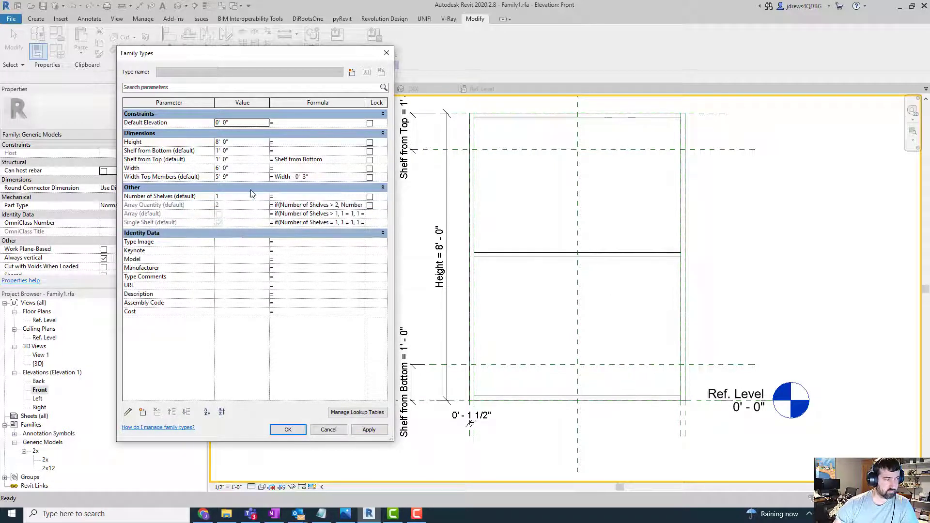
{"action": "left_click", "coordinate": [227, 198]}
{"action": "type", "text": "2"}
{"action": "key", "text": "Tab"}
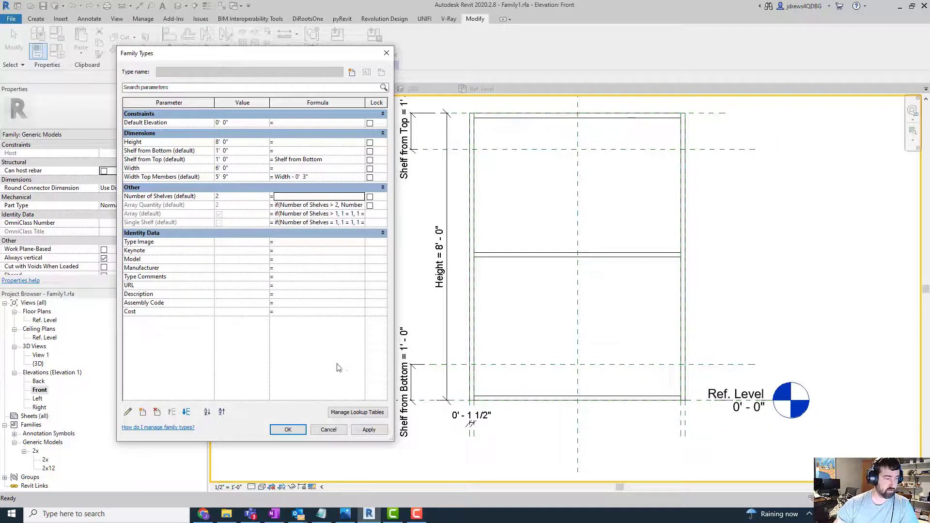
{"action": "left_click", "coordinate": [369, 430]}
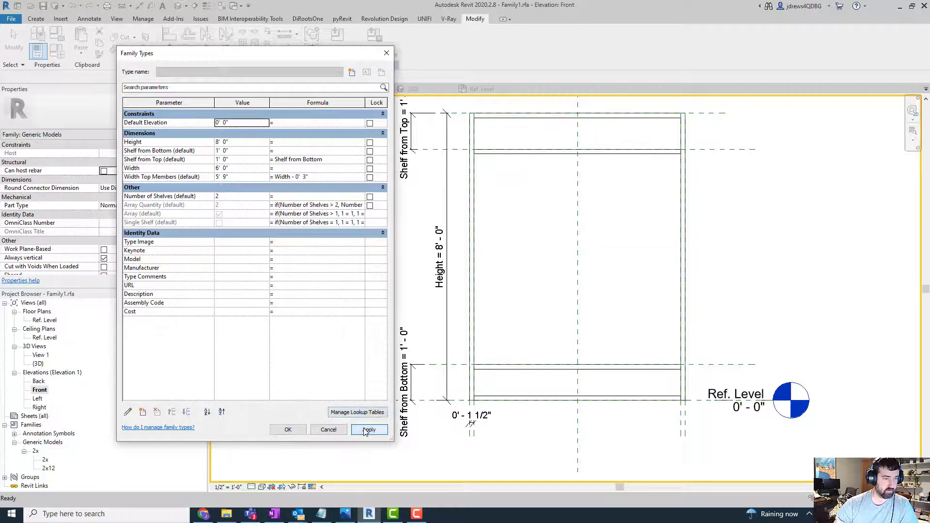
- Set Number of Shelves to 4, apply it and close the family types to view the shelving
{"action": "left_click", "coordinate": [252, 198]}
{"action": "type", "text": "4"}
{"action": "key", "text": "Tab"}
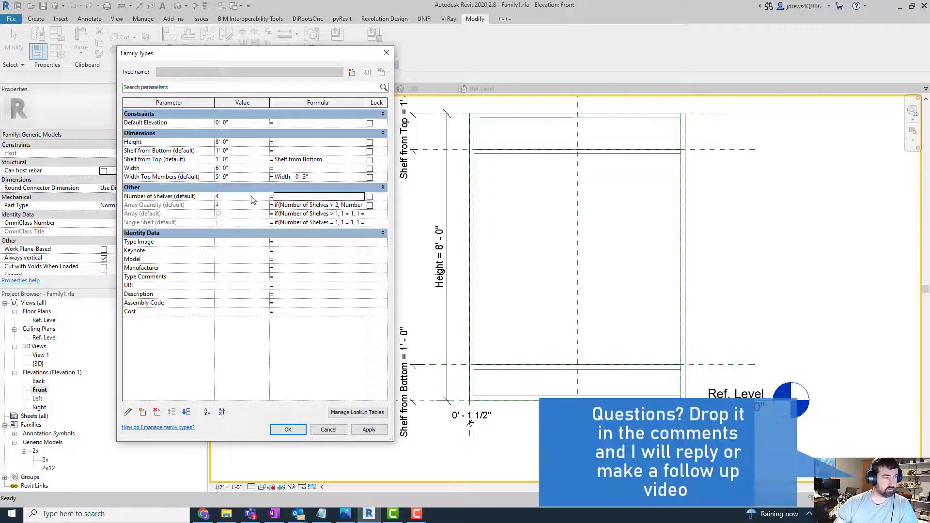
{"action": "left_click", "coordinate": [363, 428]}
{"action": "left_click", "coordinate": [290, 431]}
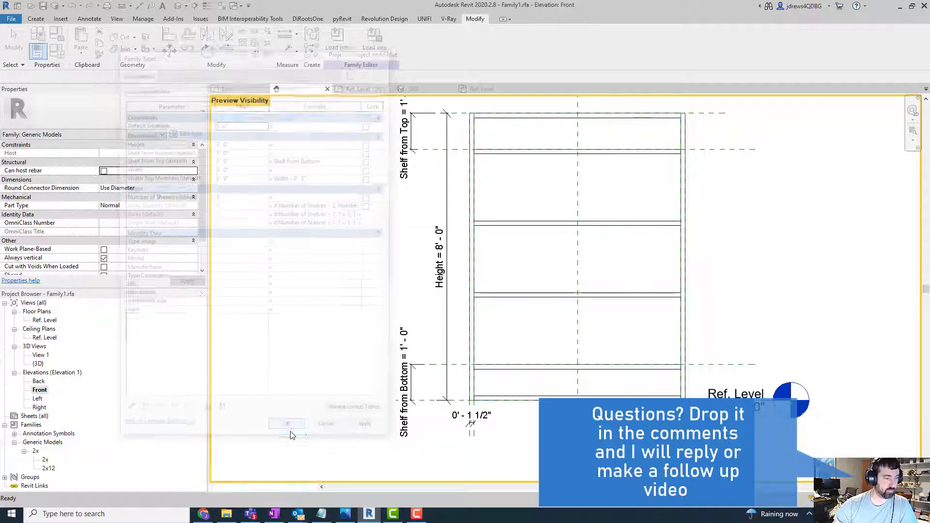
{"action": "middle_click_drag", "start_coordinate": [747, 219], "coordinate": [758, 235]}
{"action": "scroll", "coordinate": [768, 216], "scroll_direction": "down", "scroll_amount": 1}
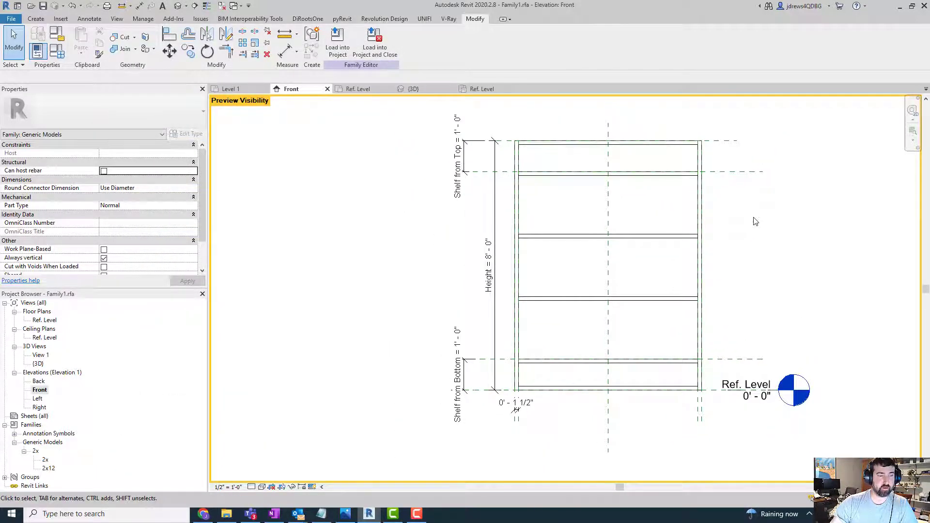